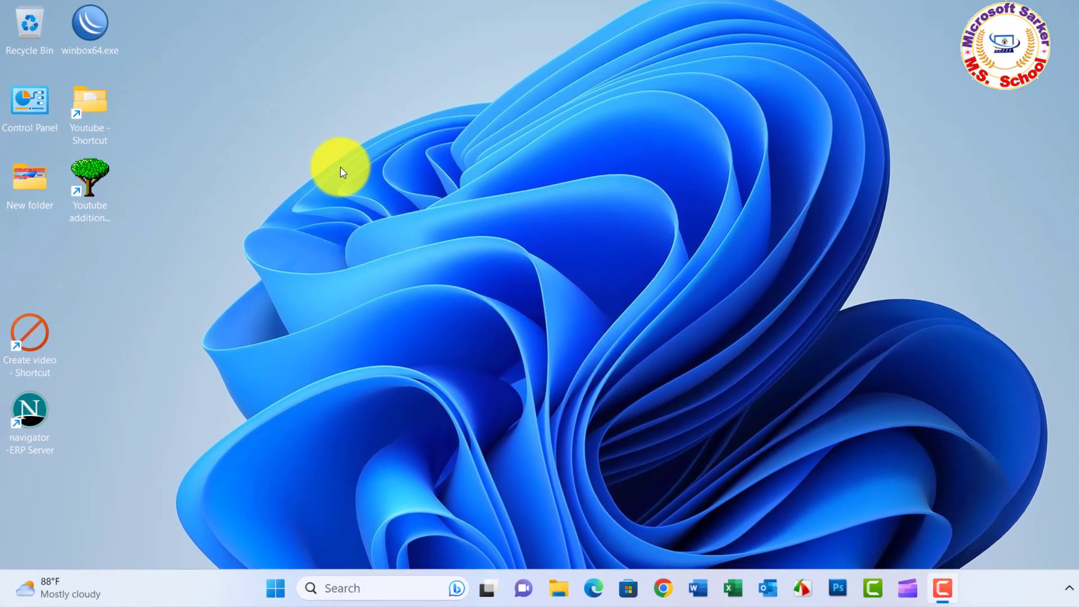
# Search 'con' in the taskbar Search box and open Control Panel from the results.
pyautogui.click(368, 587)
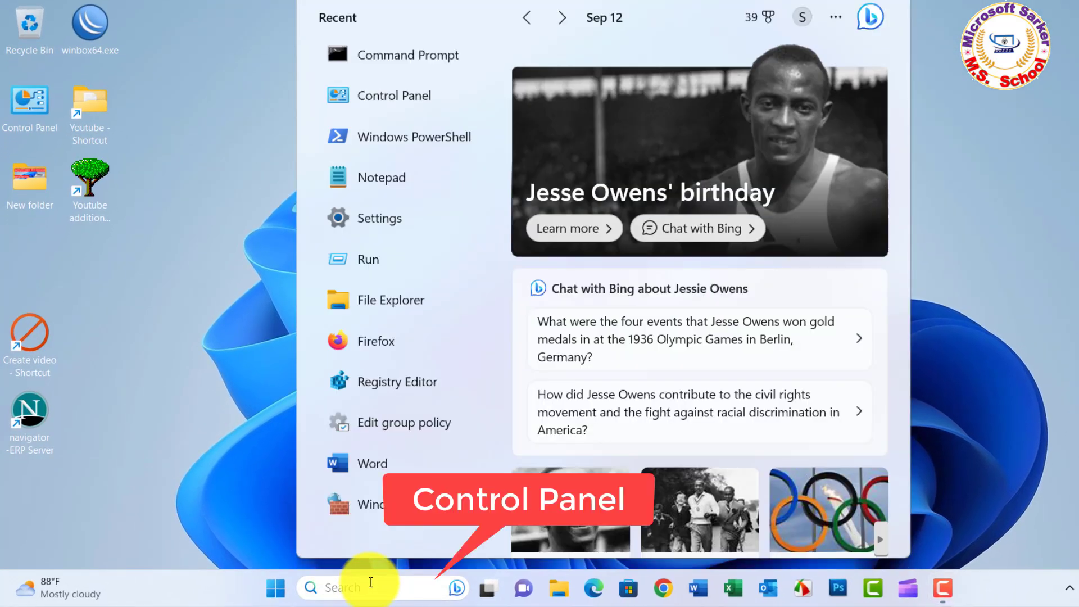
pyautogui.write('con')
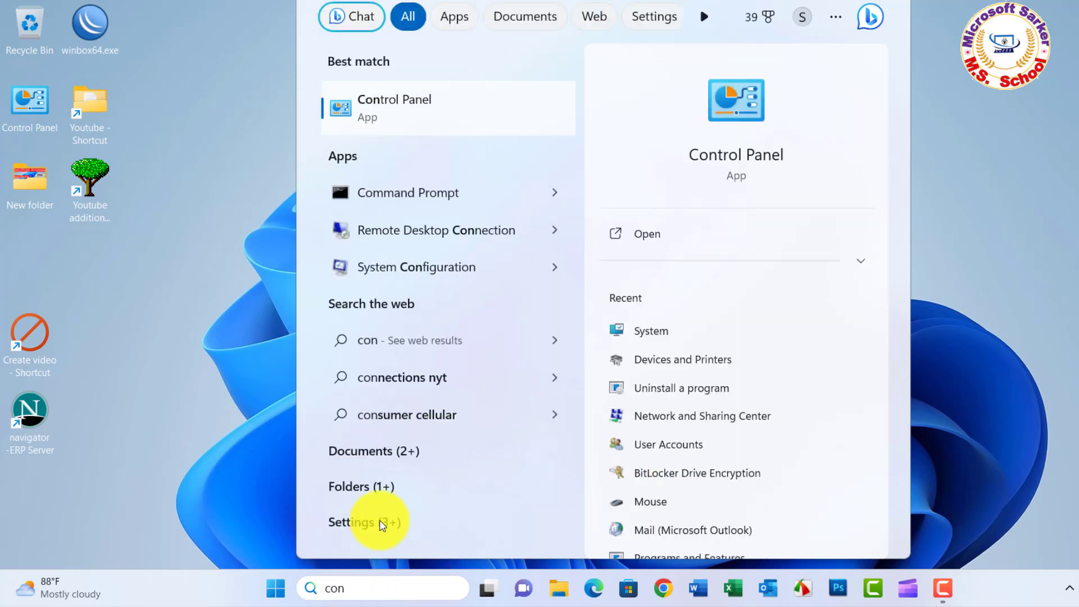
pyautogui.click(405, 107)
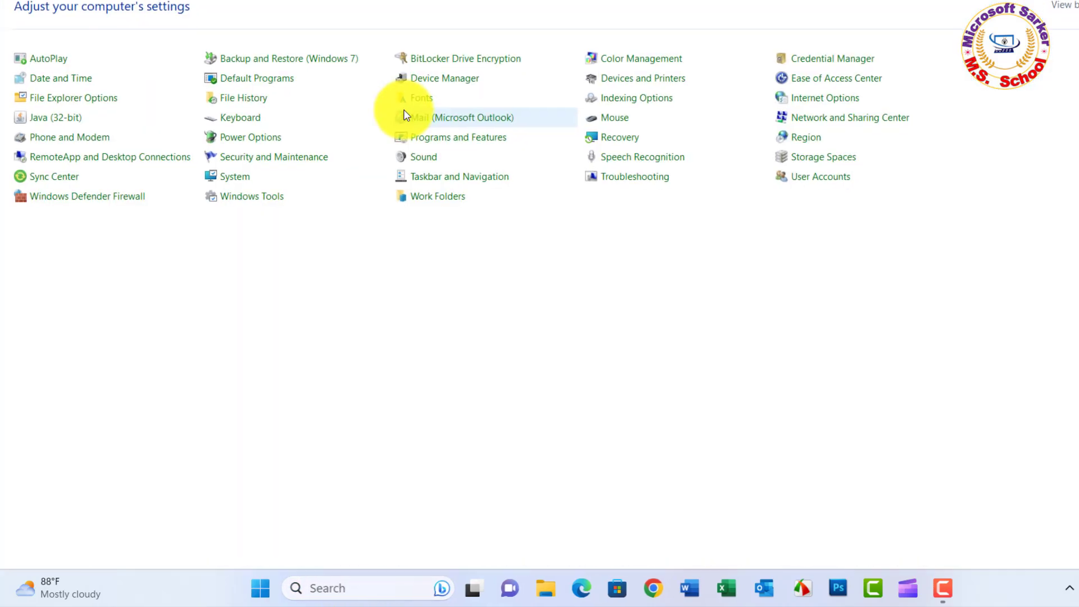
# Open the Hewlett-Packard HP LaserJet P2035 page from Devices and Printers > Printers & scanners.
pyautogui.click(624, 84)
pyautogui.click(397, 171)
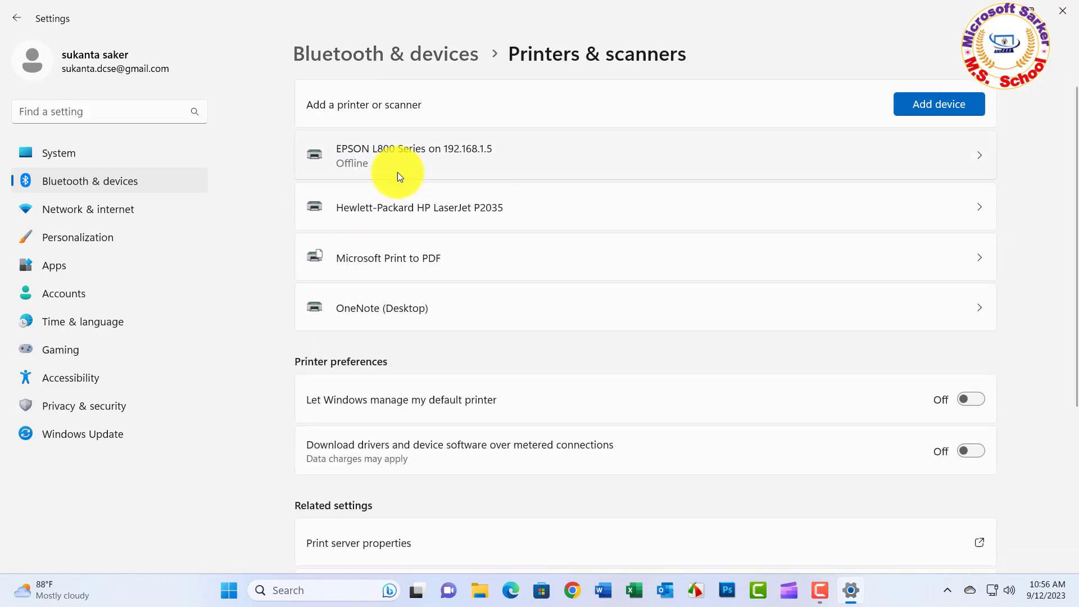
pyautogui.click(475, 209)
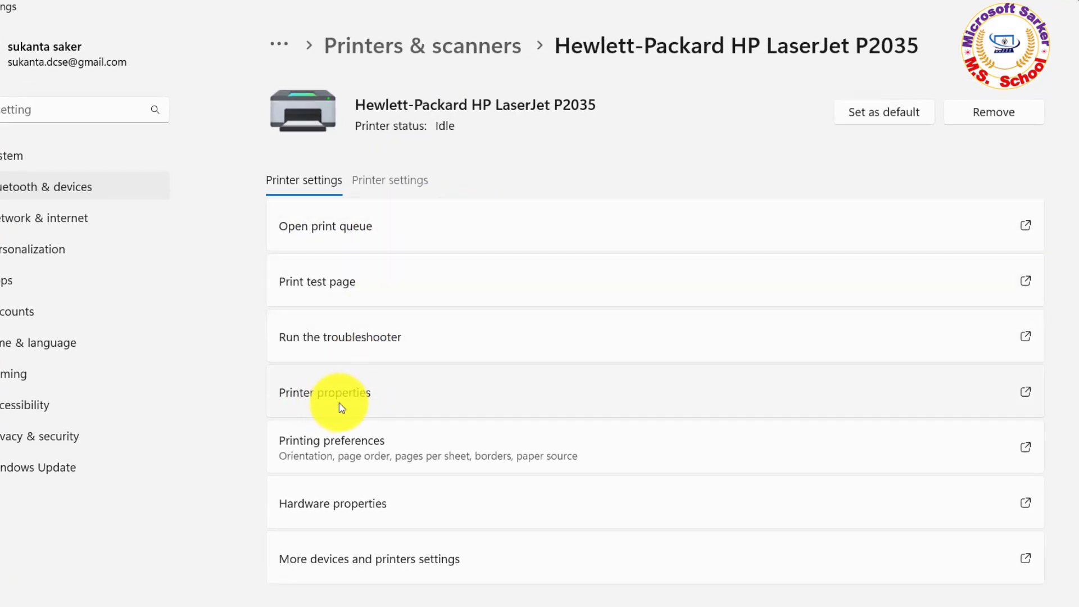
# Turn on Share this printer for the HP LaserJet P2035 under its own name and apply.
pyautogui.click(355, 402)
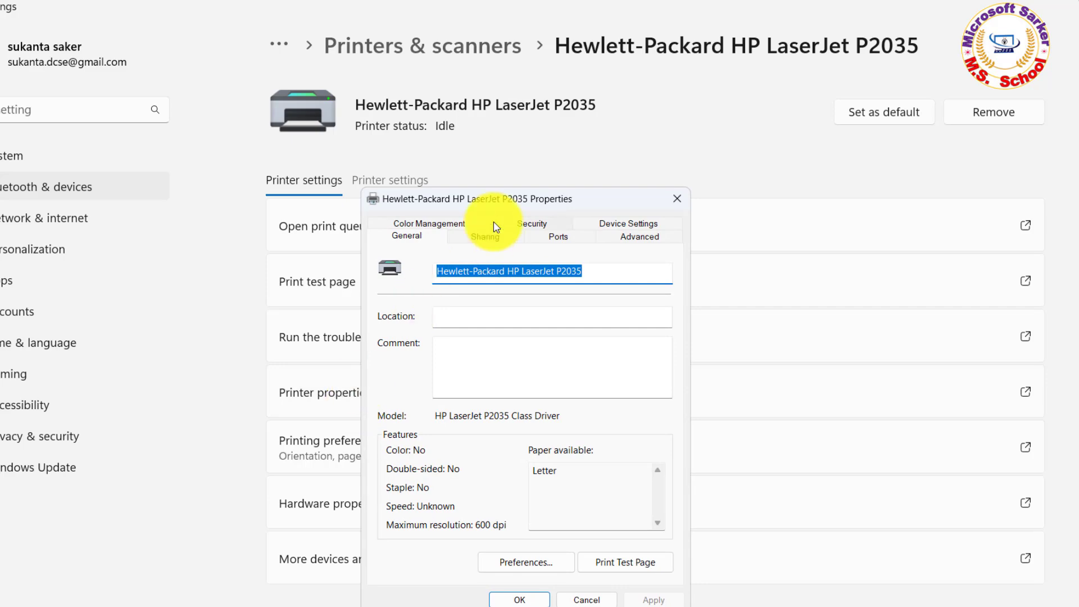
pyautogui.moveTo(477, 194); pyautogui.dragTo(474, 95)
pyautogui.click(485, 139)
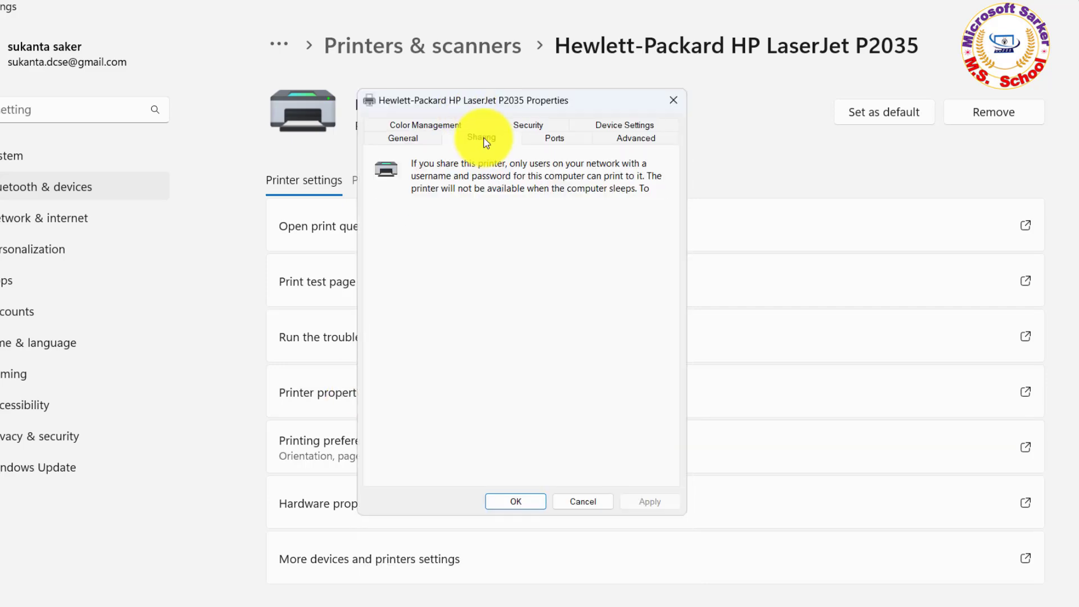
pyautogui.click(430, 241)
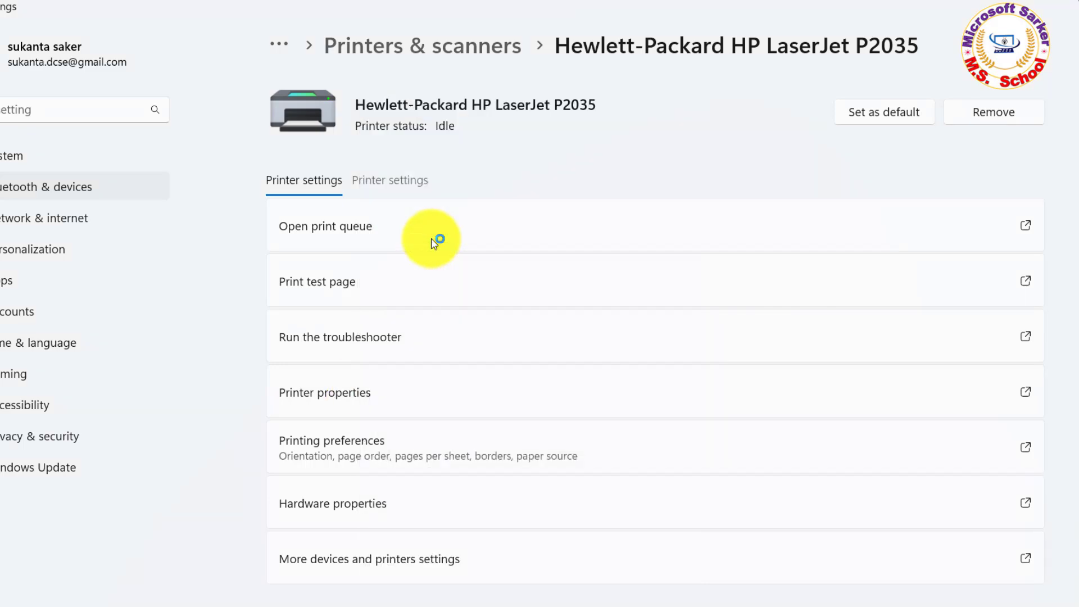
pyautogui.moveTo(511, 202); pyautogui.dragTo(502, 148)
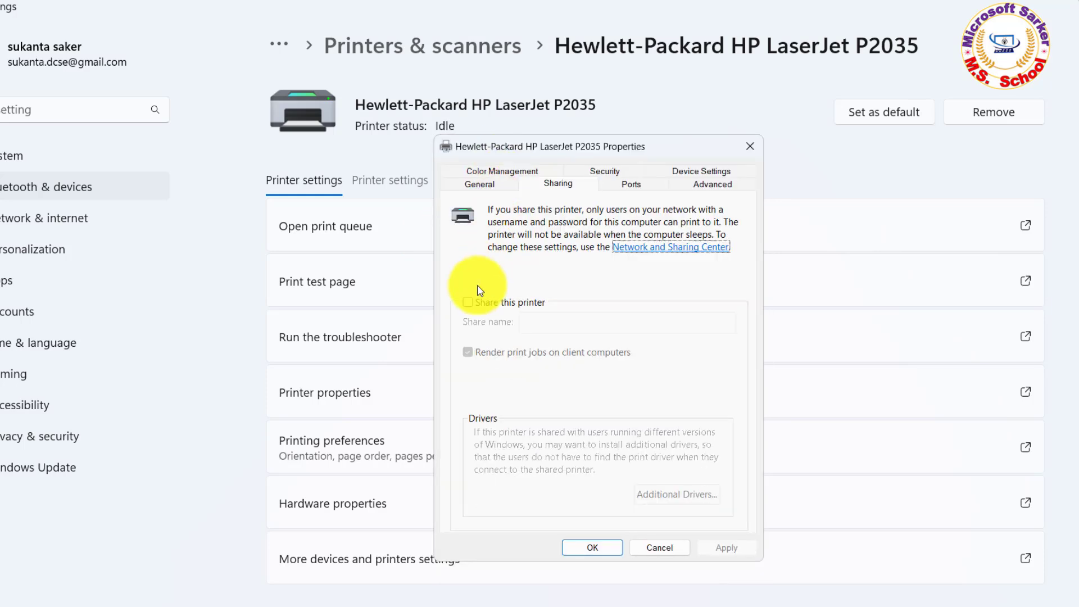
pyautogui.click(468, 305)
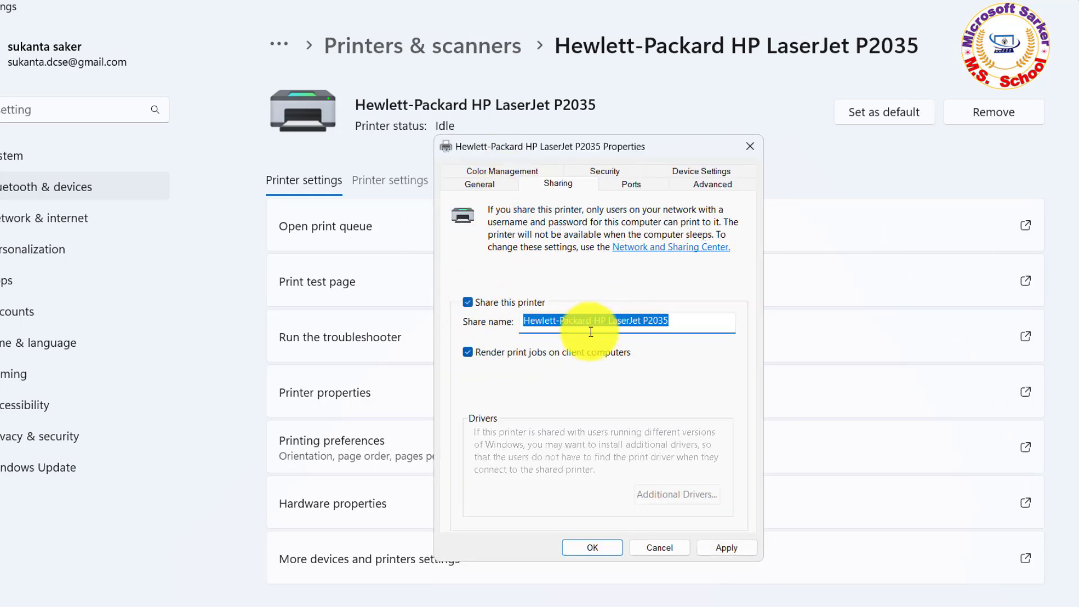
pyautogui.click(725, 552)
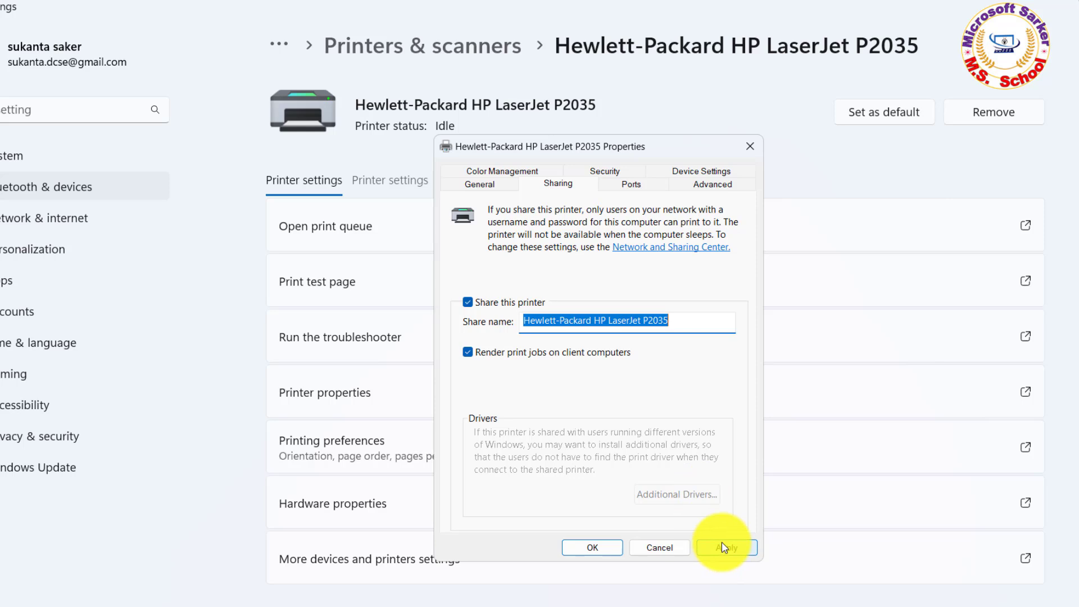
# Confirm the printer properties, close Settings, and reopen Control Panel via a 'con' search.
pyautogui.click(599, 550)
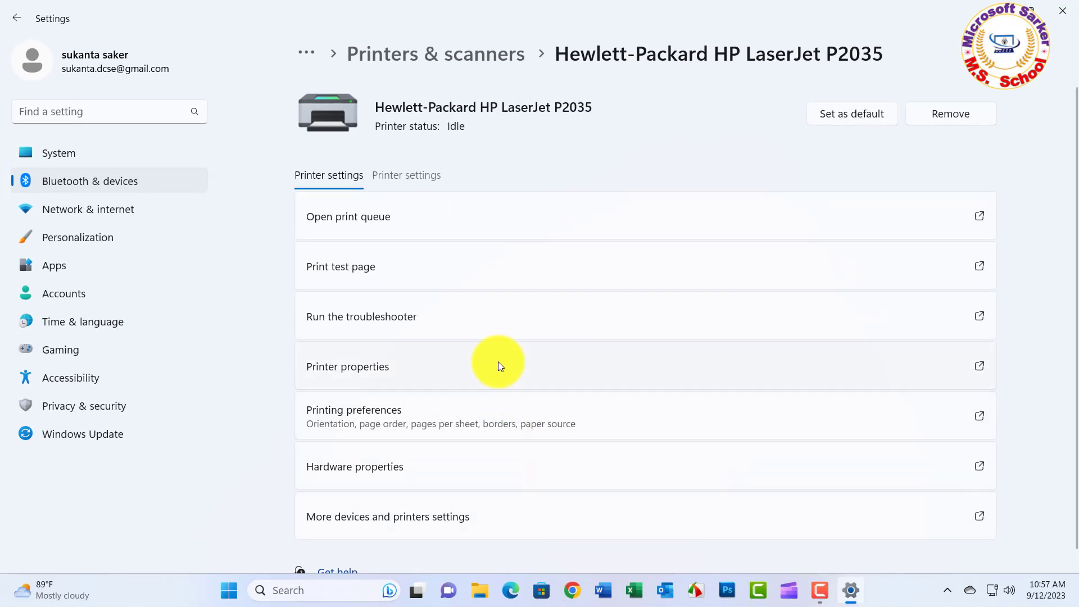
pyautogui.click(1065, 10)
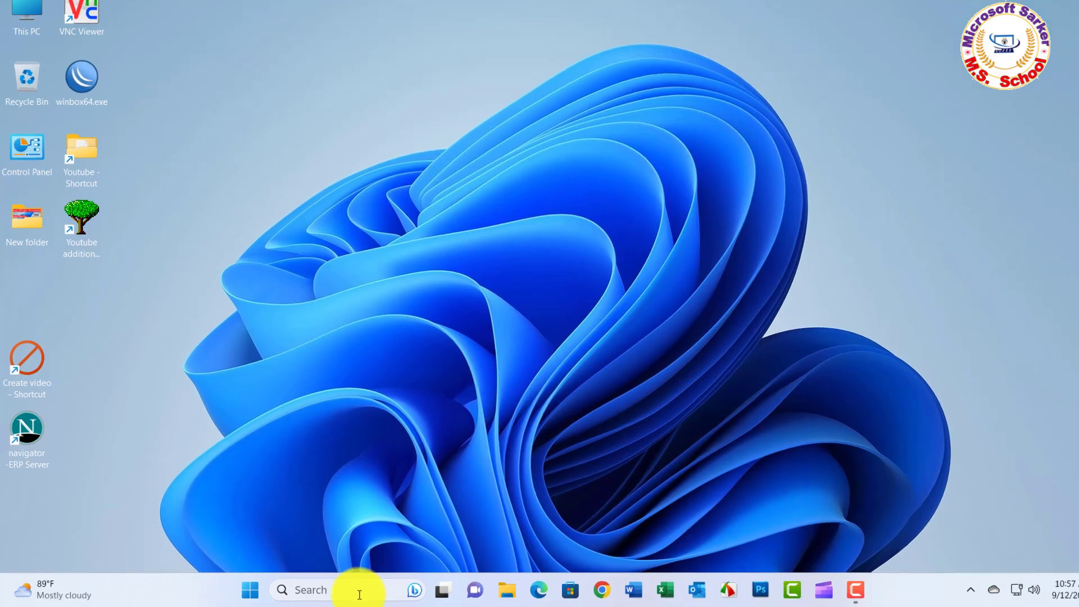
pyautogui.click(356, 589)
pyautogui.write('con')
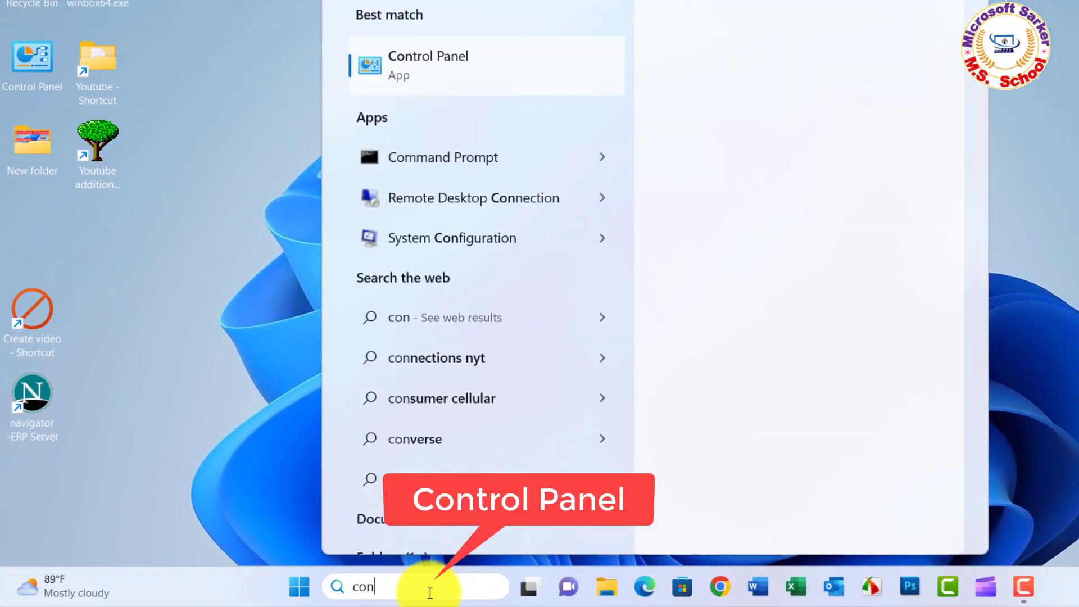
pyautogui.click(448, 52)
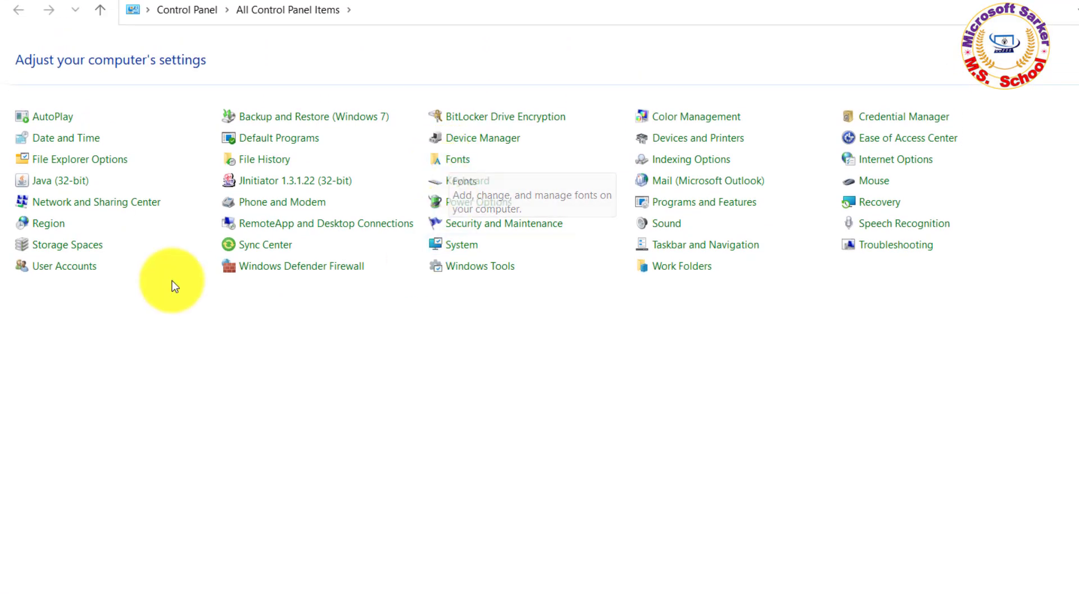
# In advanced sharing settings, turn on network discovery and public-network file and printer sharing.
pyautogui.click(96, 207)
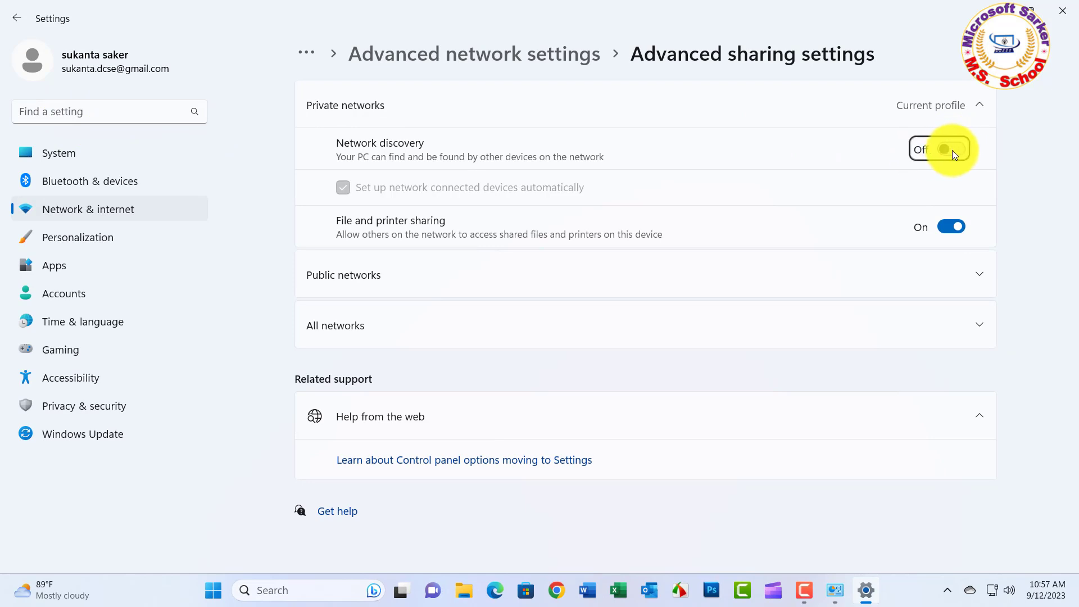
pyautogui.click(954, 149)
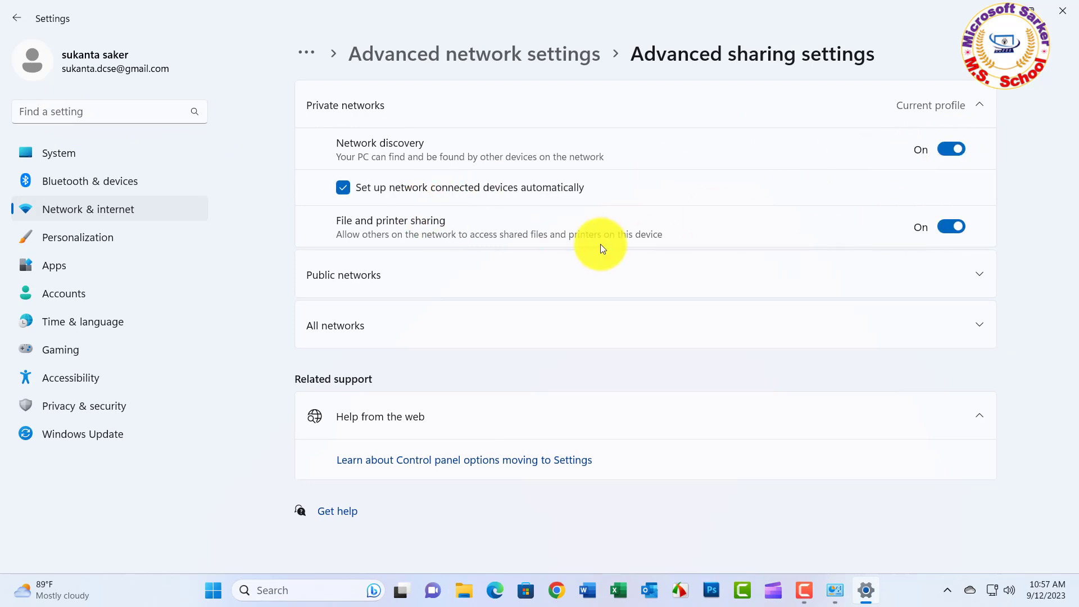
pyautogui.click(979, 272)
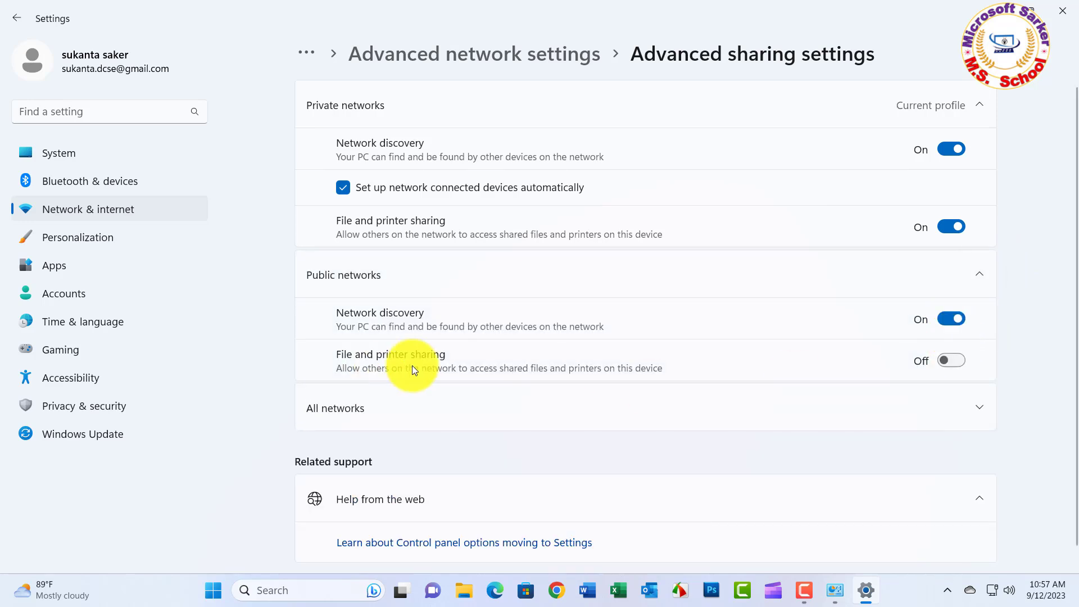
pyautogui.click(954, 360)
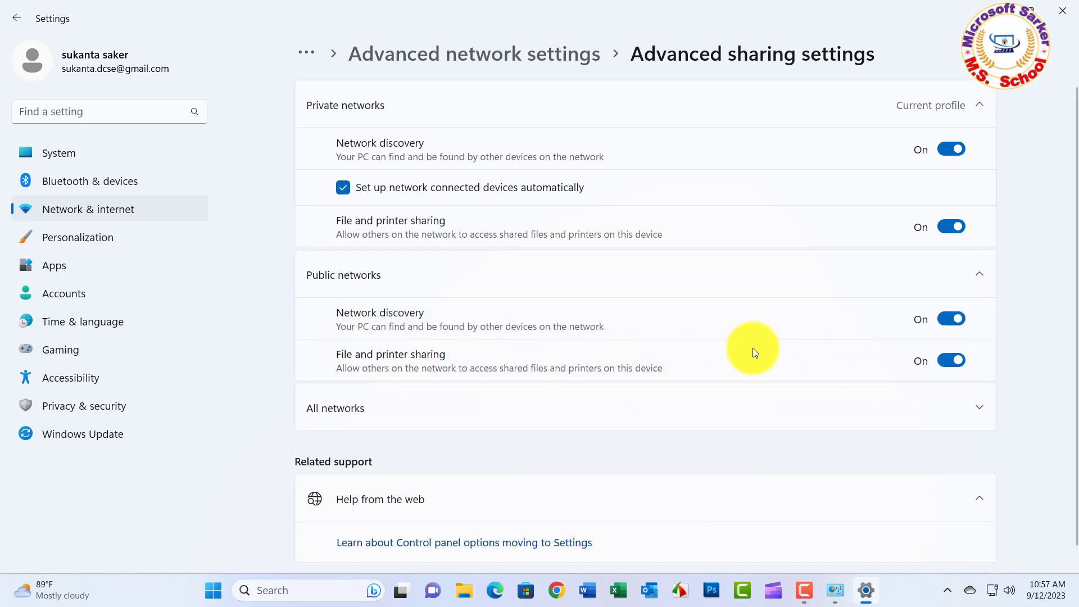
# Turn public folder sharing on and password-protected sharing off, then close both windows.
pyautogui.click(978, 410)
pyautogui.scroll(-1, 779, 392)
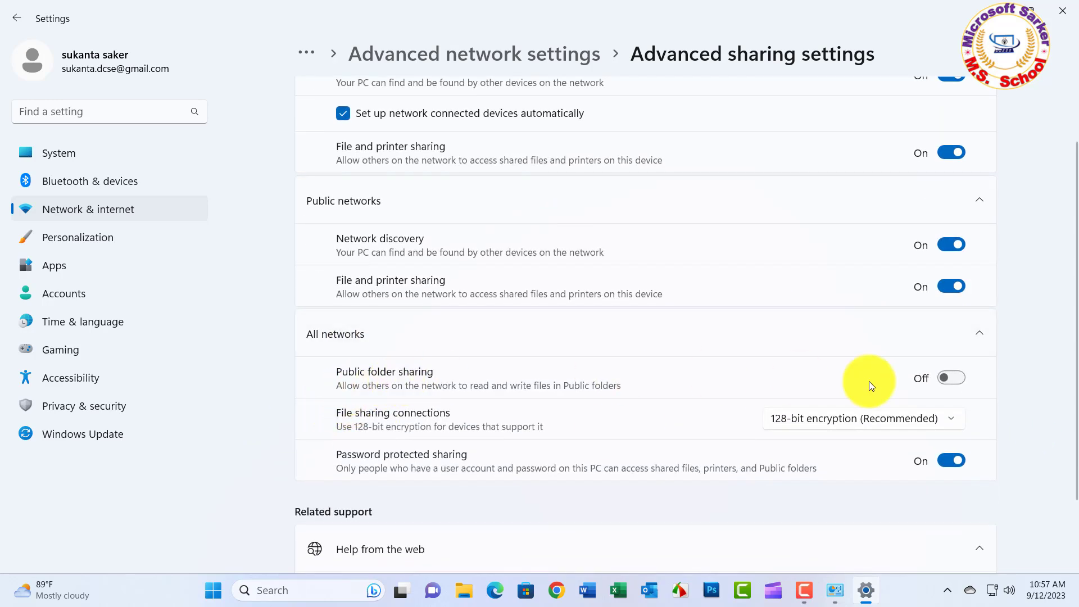
pyautogui.scroll(-1, 614, 393)
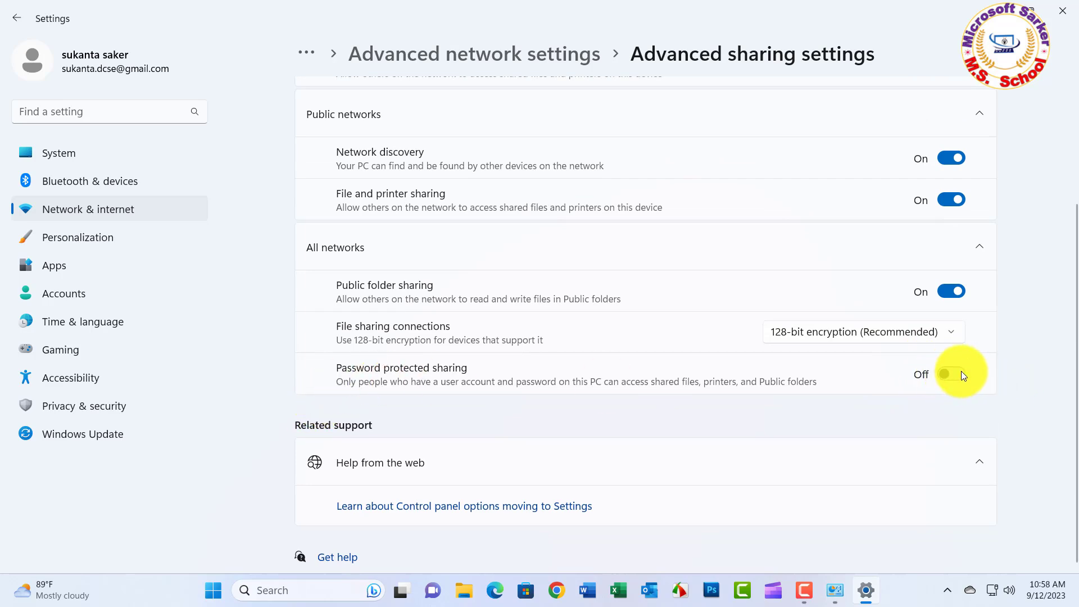
pyautogui.scroll(3, 961, 371)
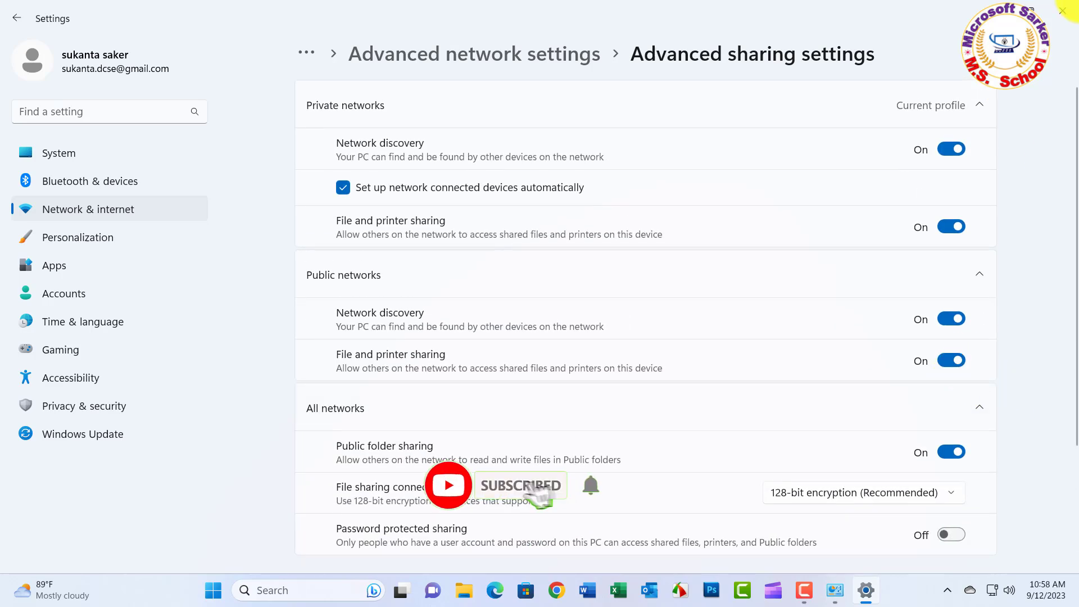
pyautogui.click(1072, 12)
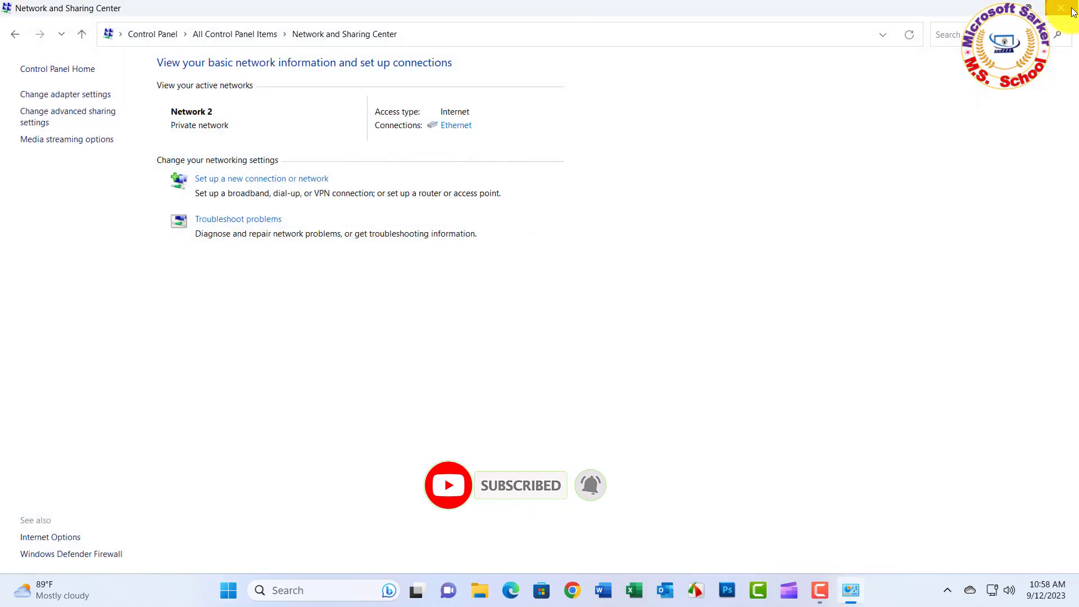
pyautogui.click(1072, 12)
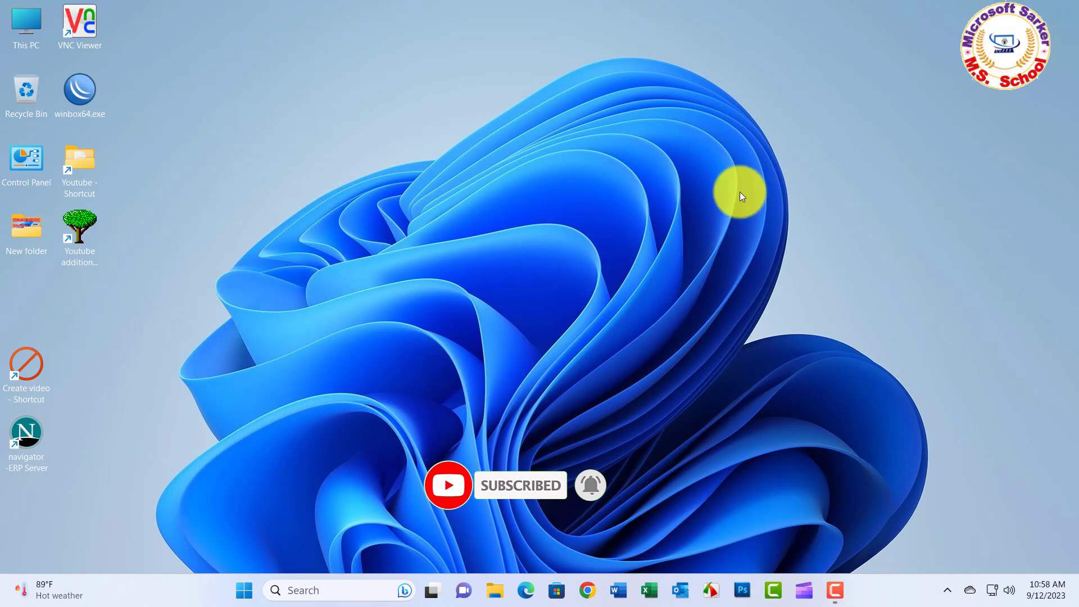
# Launch Command Prompt from a 'cmd' Windows search.
pyautogui.click(328, 591)
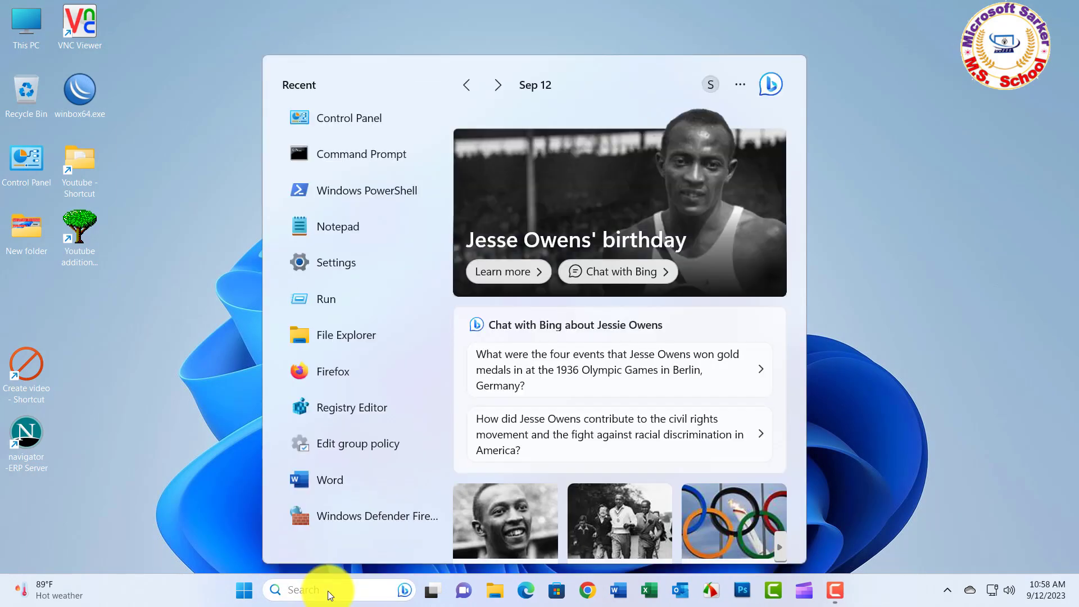
pyautogui.write('cmd')
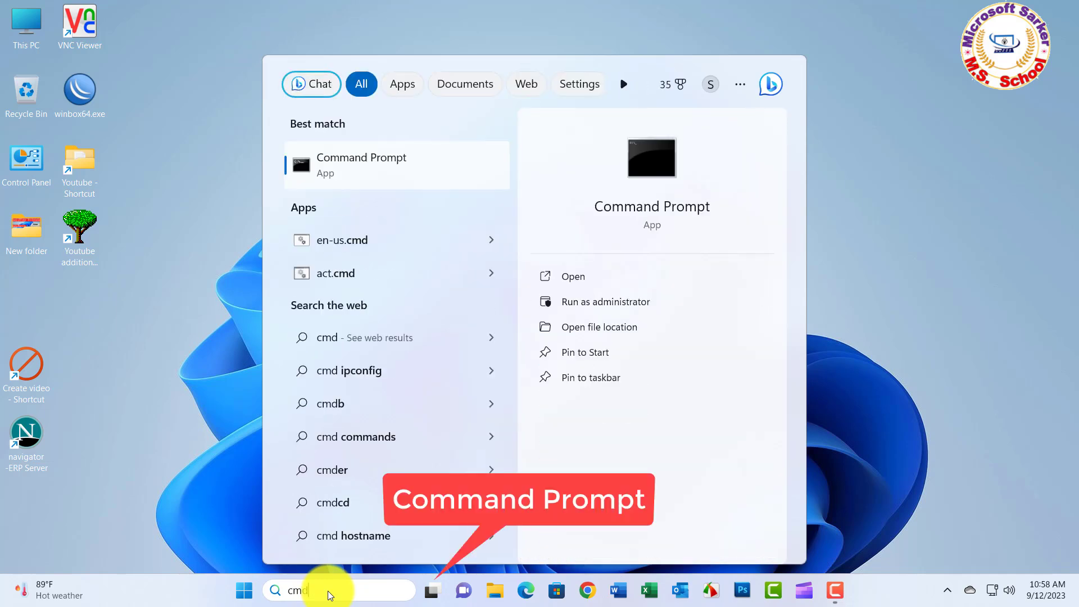
pyautogui.click(366, 170)
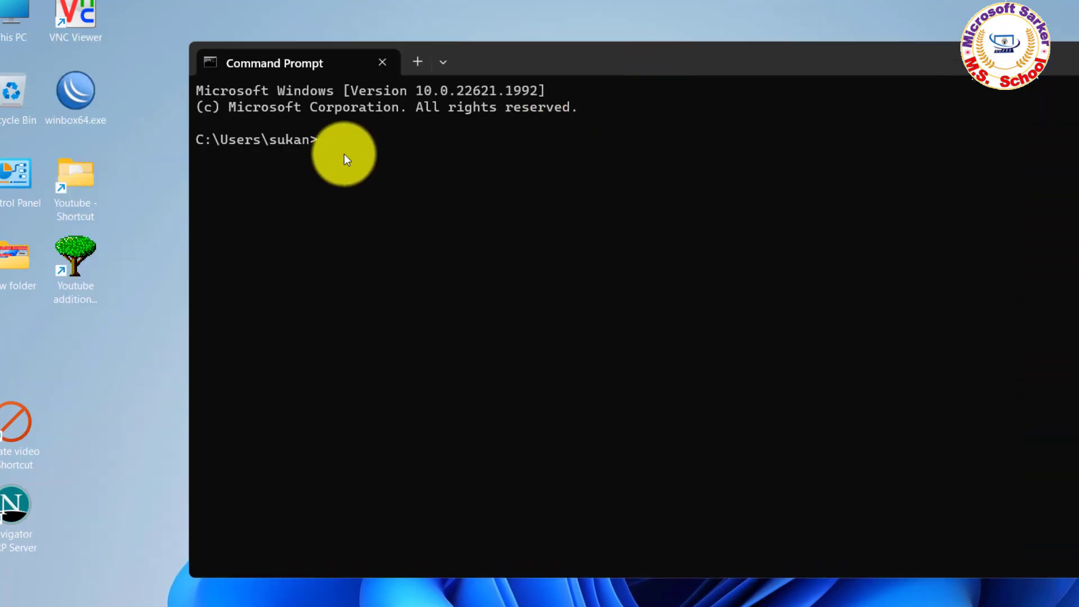
# Run ipconfig and highlight the IPv4 address 192.168.1.3.
pyautogui.write('ip')
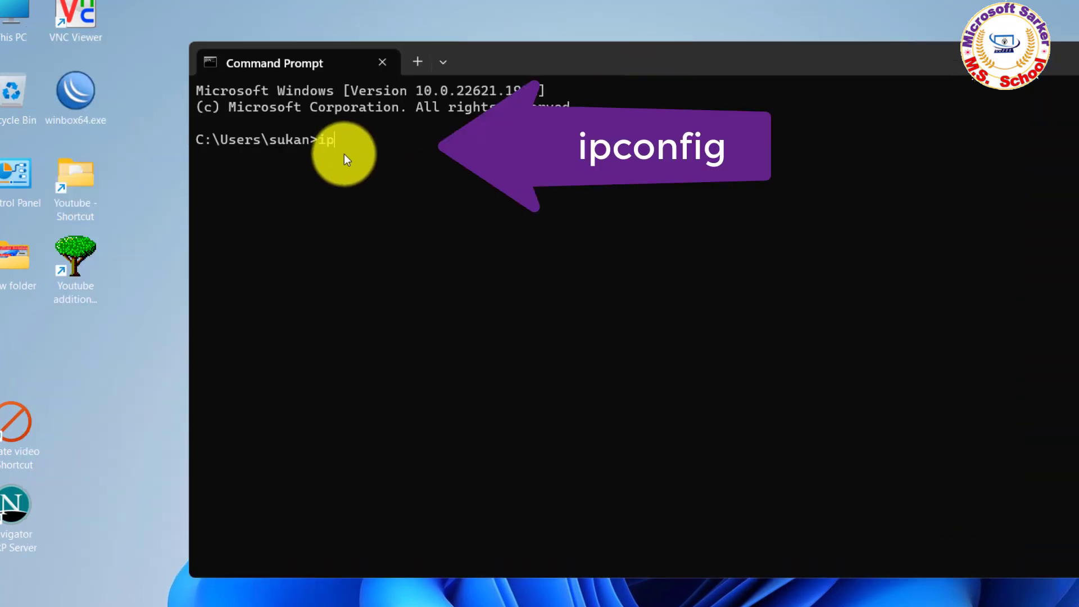
pyautogui.write('config')
pyautogui.press('Return')
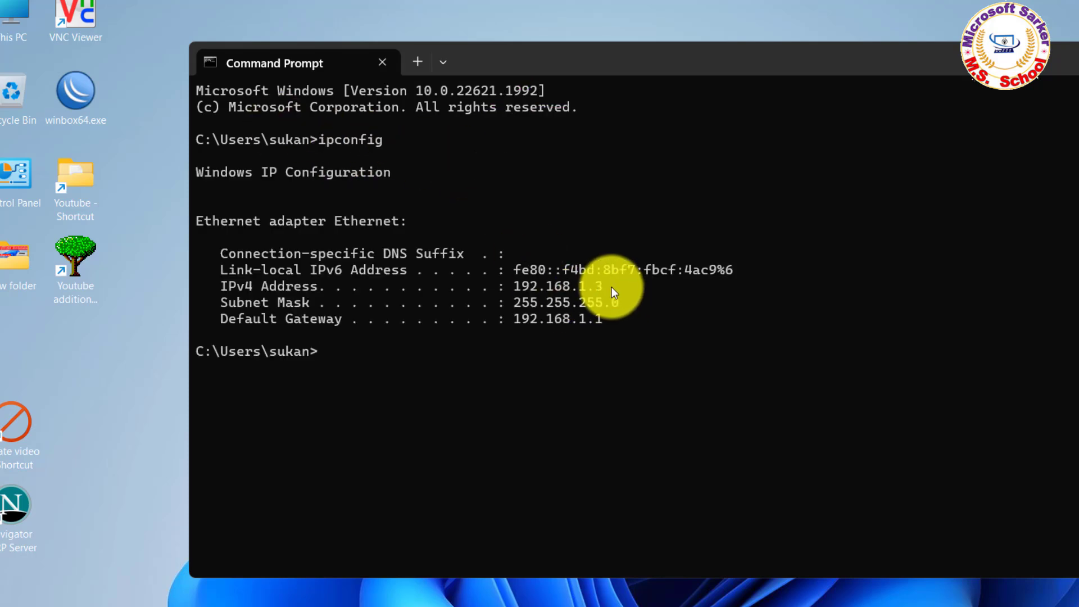
pyautogui.moveTo(618, 287); pyautogui.dragTo(505, 286)
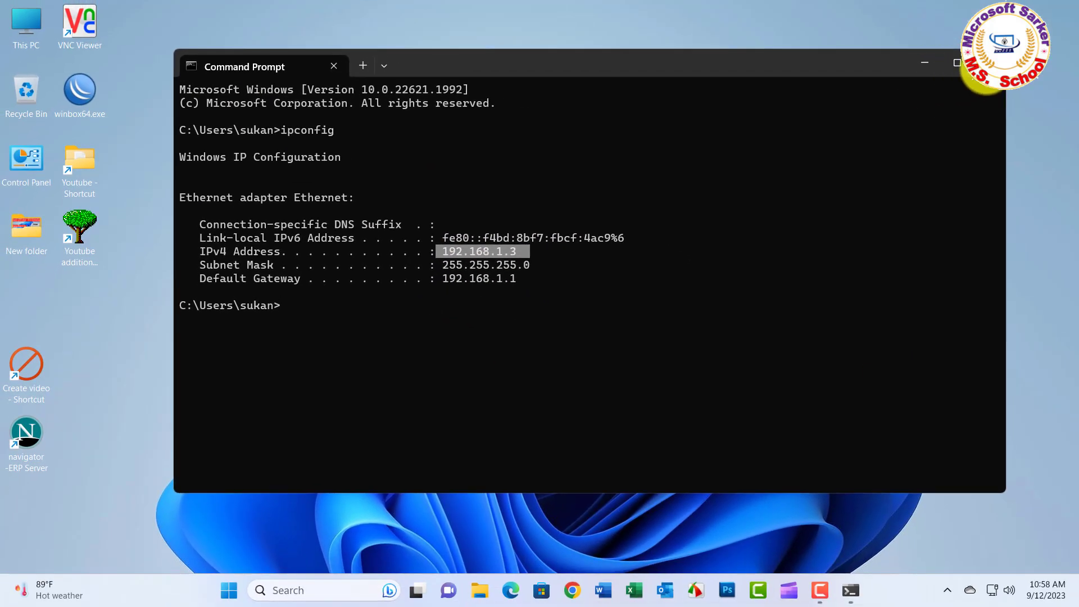
# Close Command Prompt, open This PC's Properties, and highlight the device name PC-01.
pyautogui.click(990, 63)
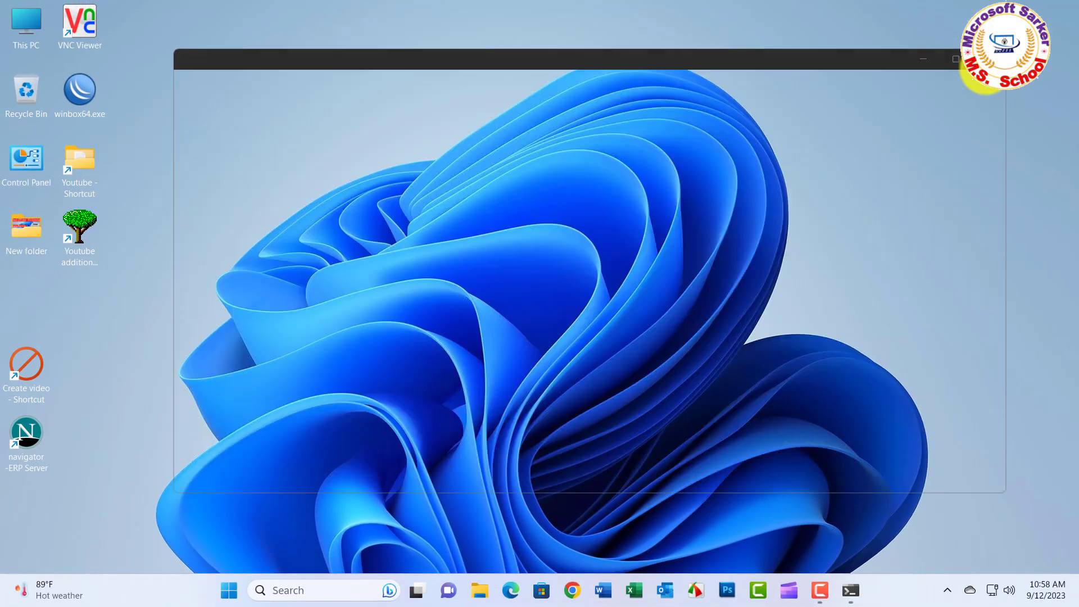
pyautogui.rightClick(30, 18)
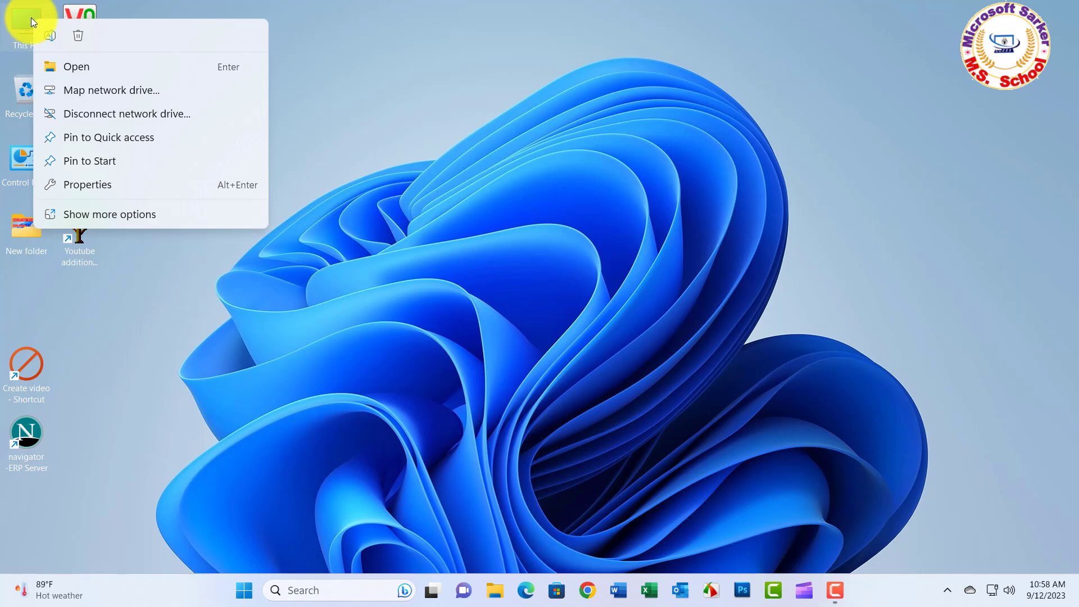
pyautogui.click(99, 218)
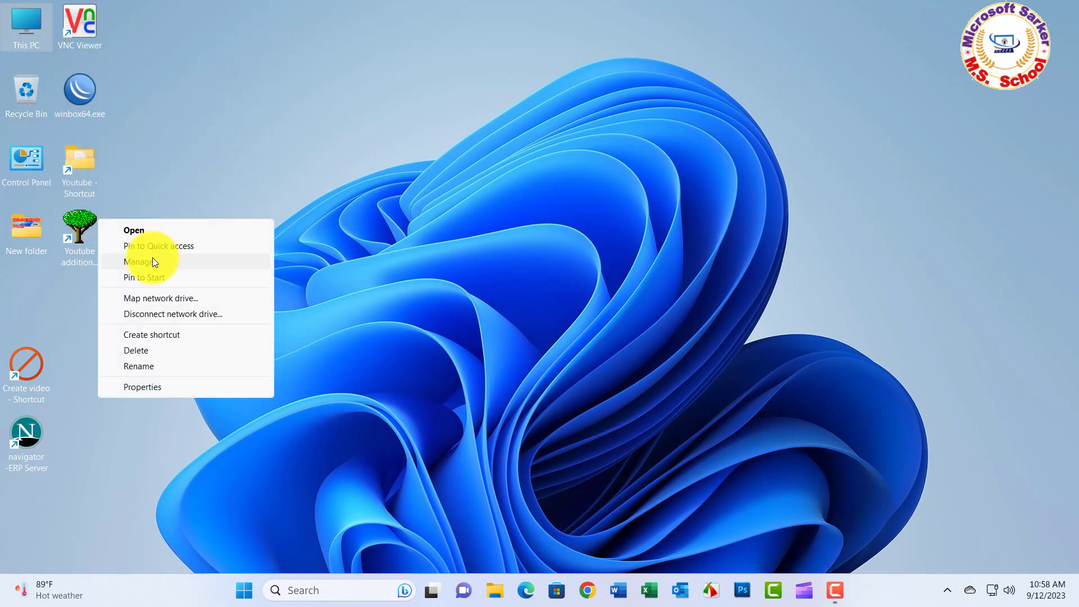
pyautogui.click(144, 386)
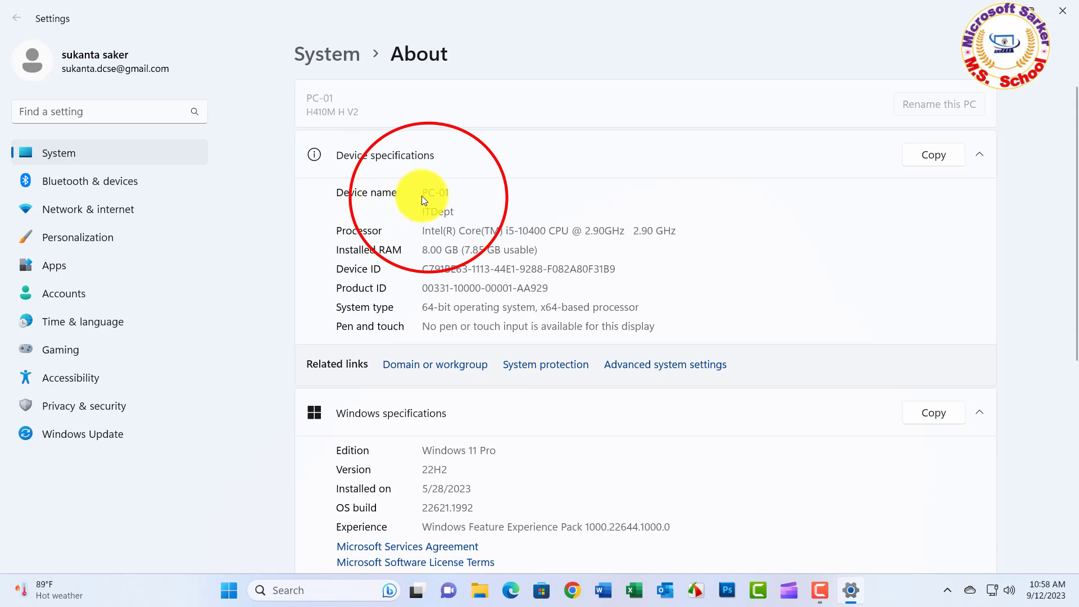
pyautogui.moveTo(424, 195); pyautogui.dragTo(511, 193)
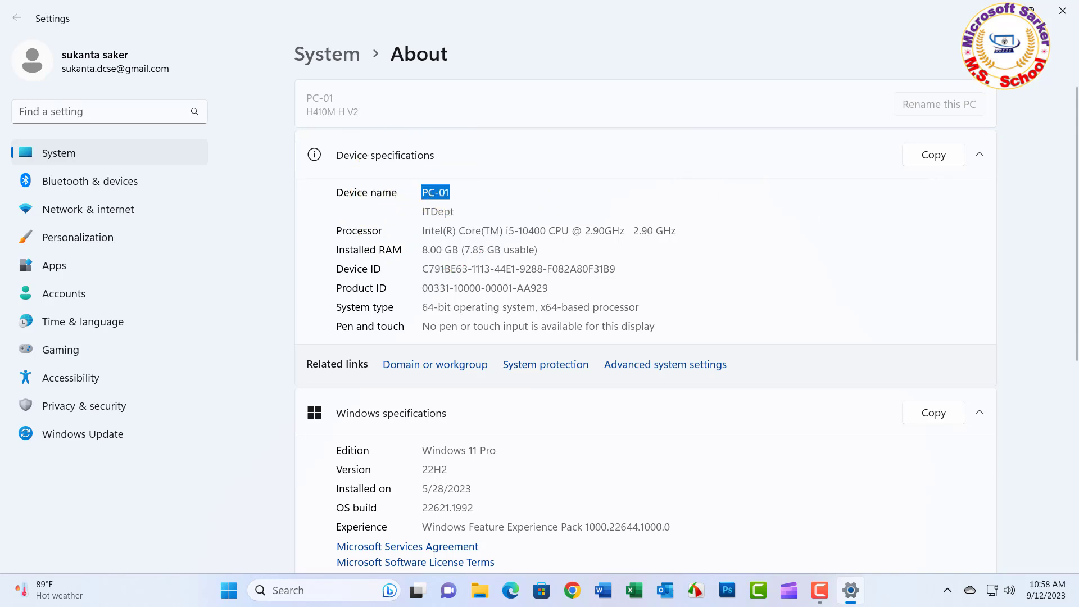
# Close Settings and open Network and Sharing Centre through Control Panel's Network and Internet category.
pyautogui.click(1073, 7)
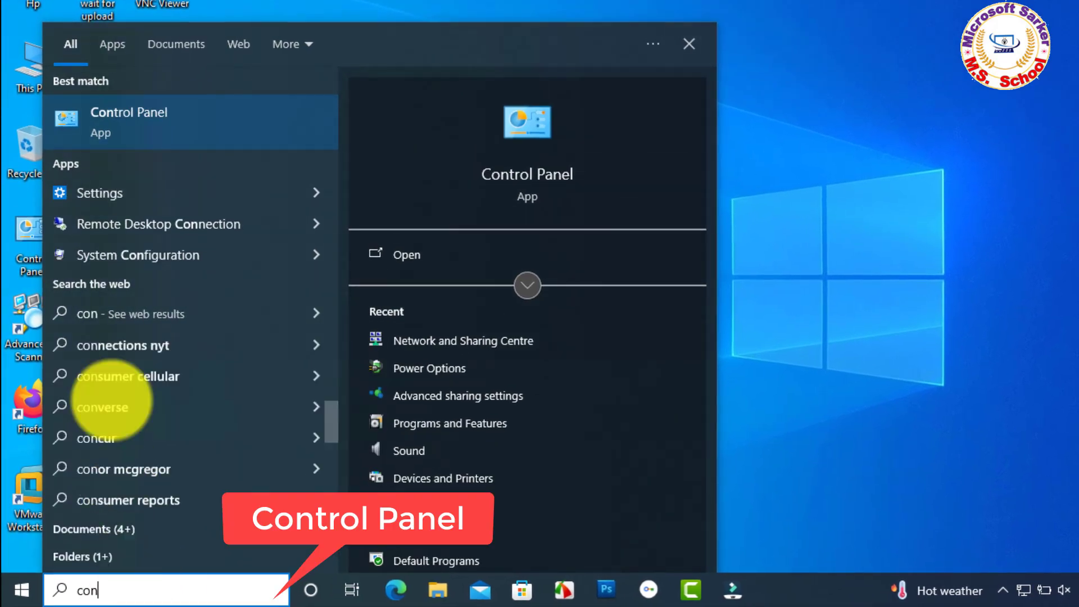
pyautogui.click(135, 116)
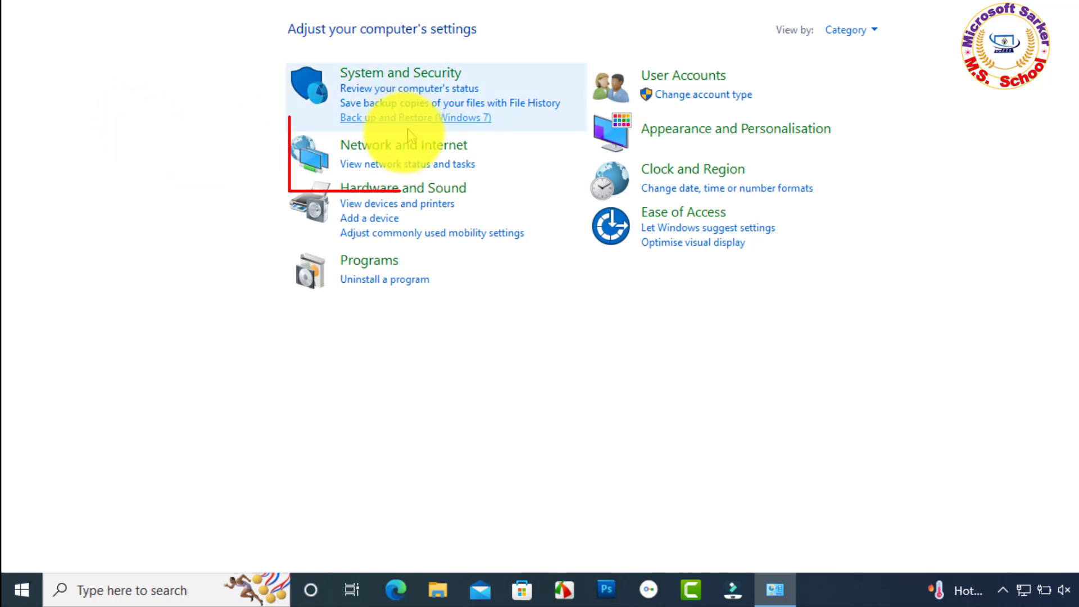
pyautogui.click(403, 147)
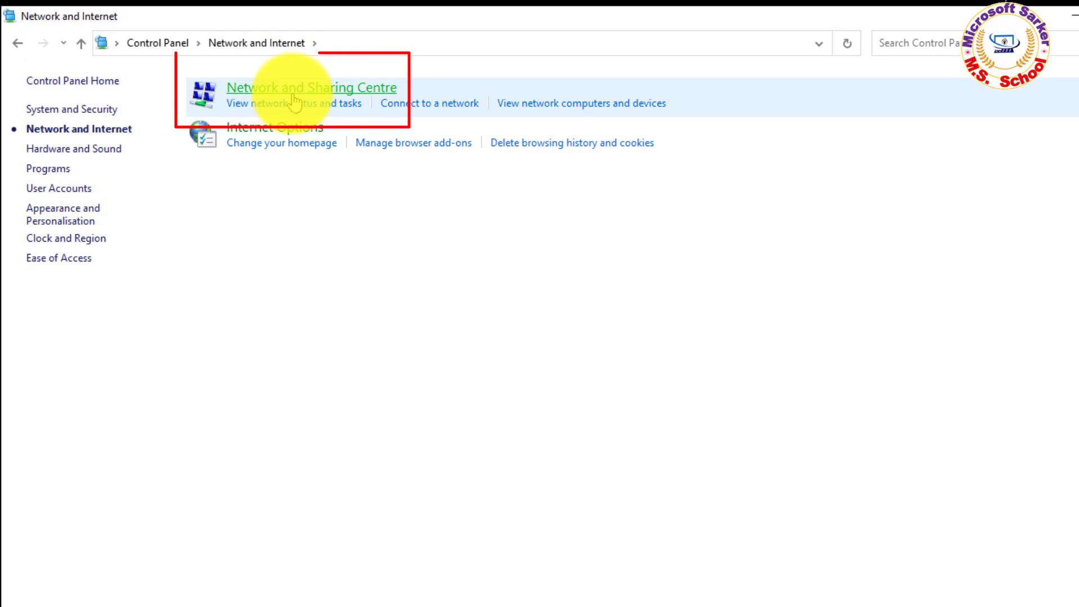
pyautogui.click(293, 101)
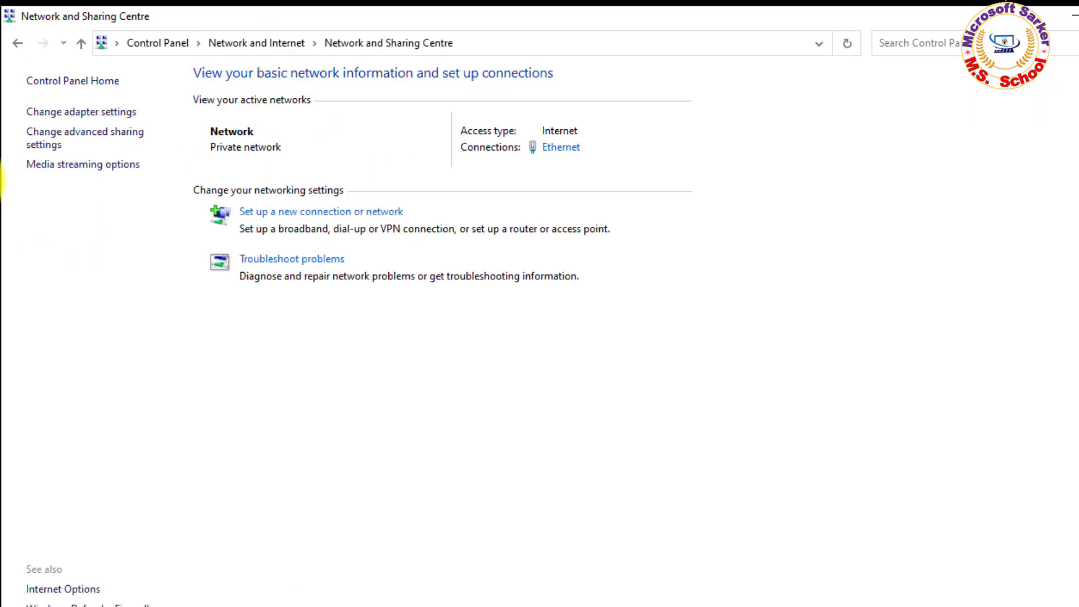
# Enable Guest or Public file and printer sharing plus Public folder sharing, save, and close.
pyautogui.click(104, 140)
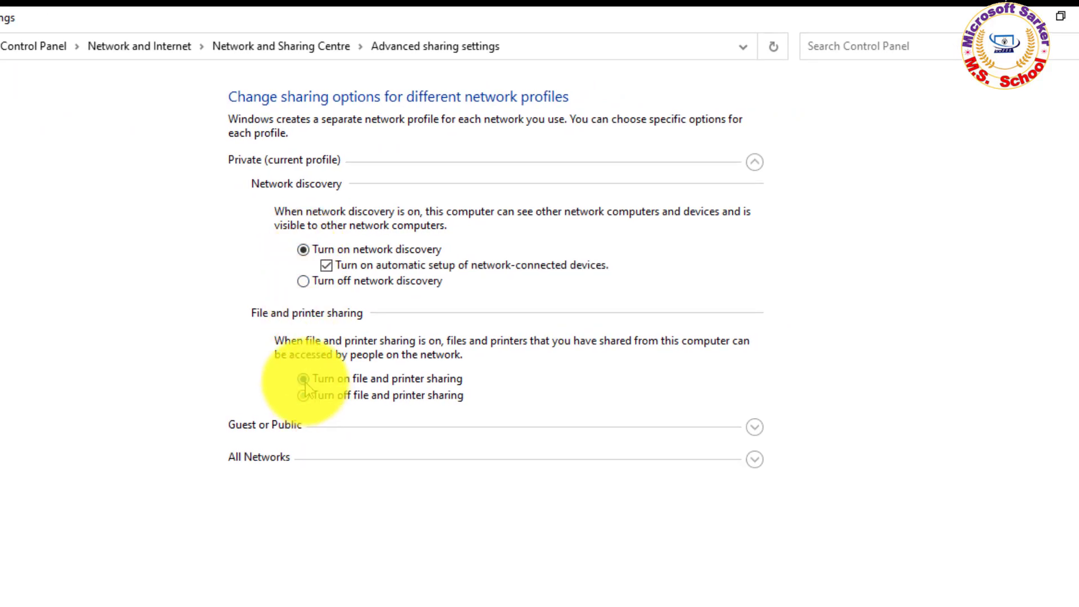
pyautogui.click(755, 427)
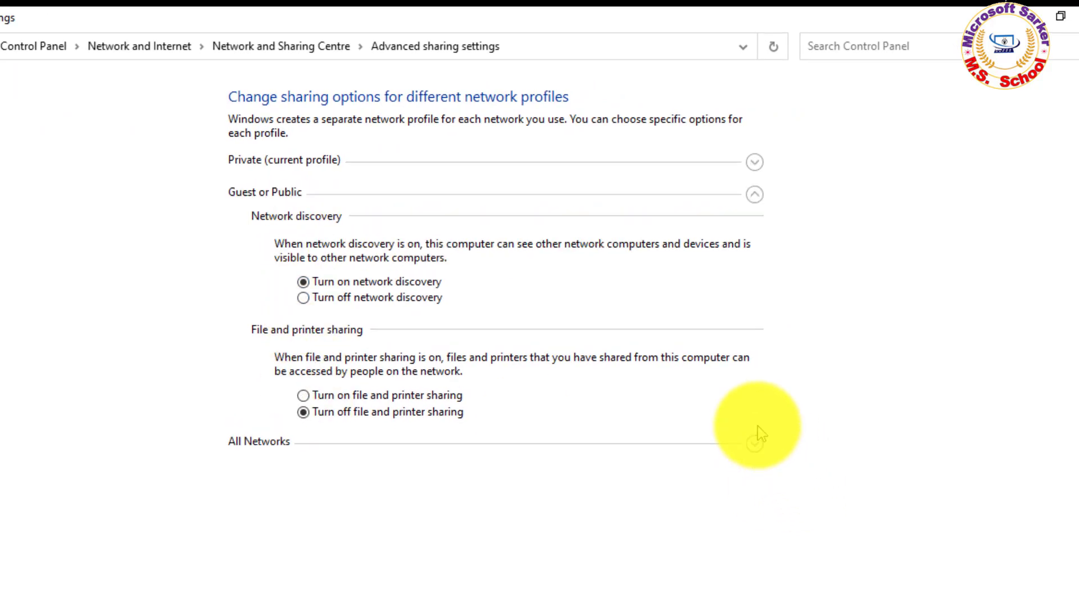
pyautogui.click(271, 393)
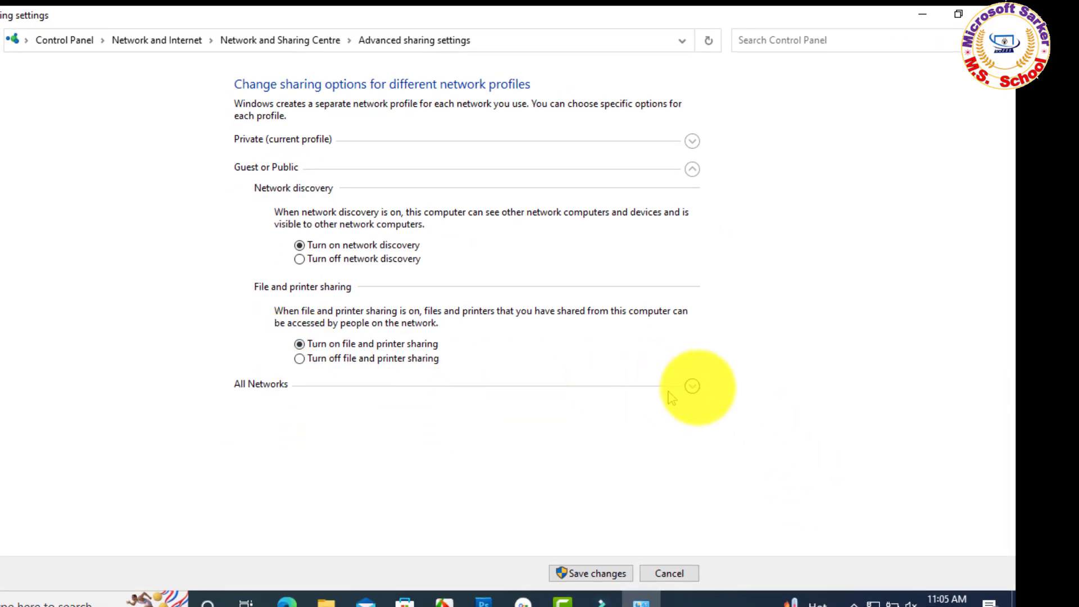
pyautogui.click(692, 386)
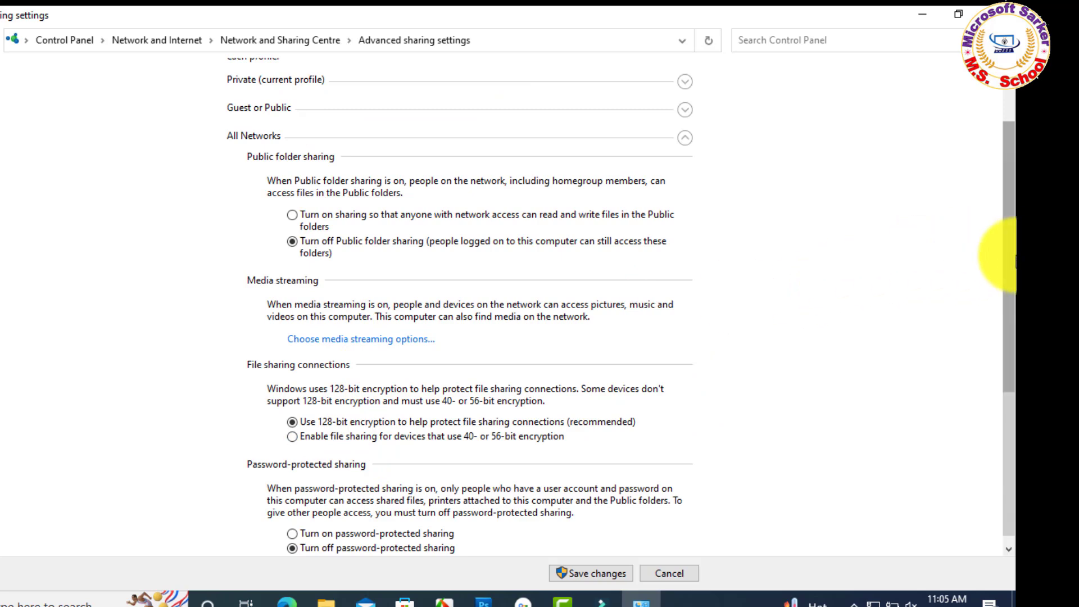
pyautogui.moveTo(1009, 274); pyautogui.dragTo(1010, 294)
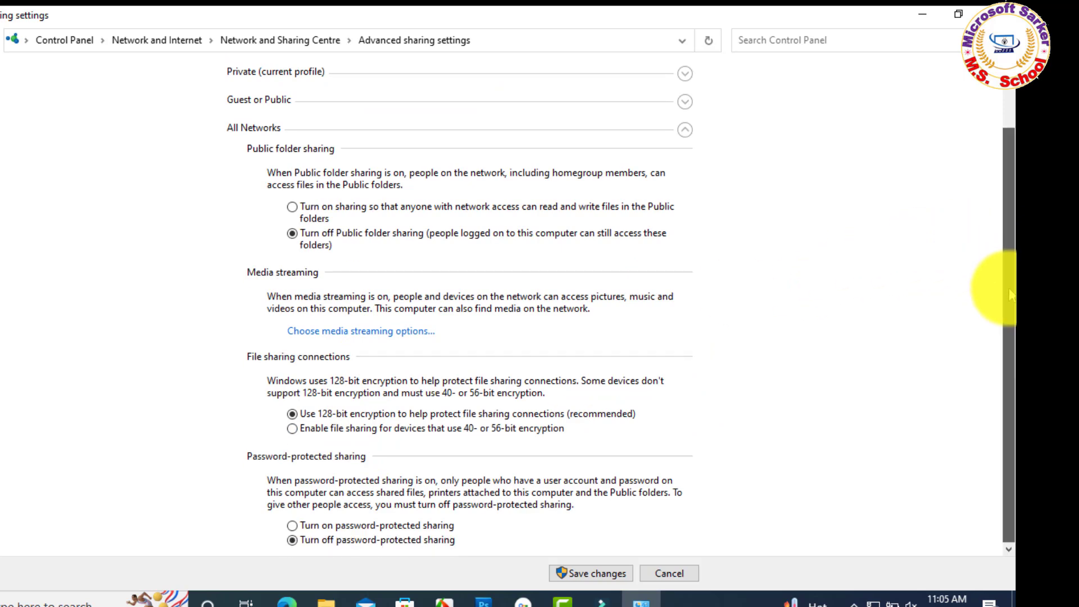
pyautogui.click(292, 208)
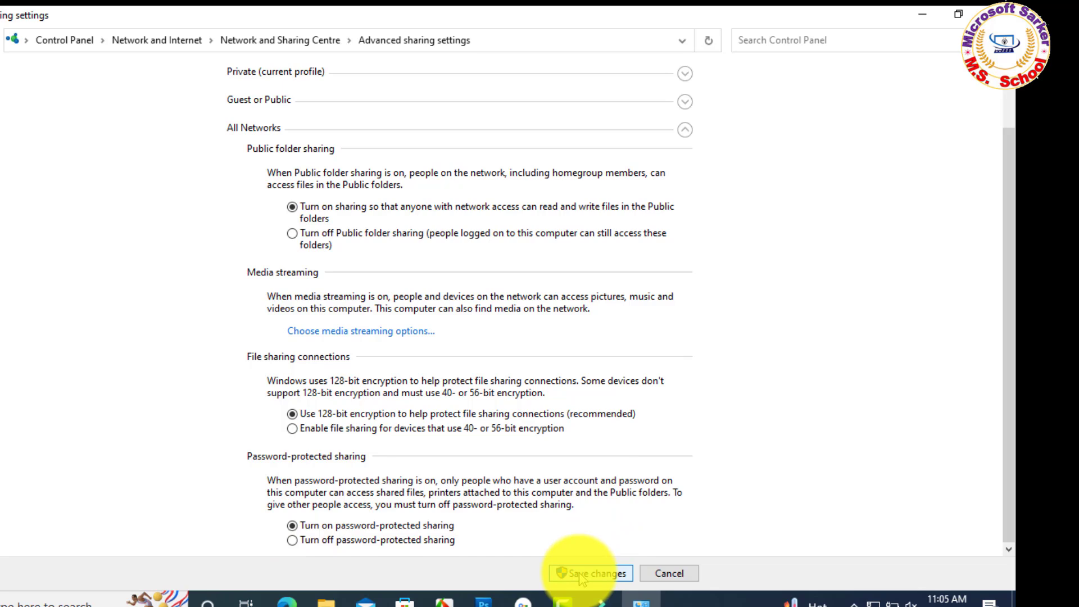
pyautogui.click(581, 573)
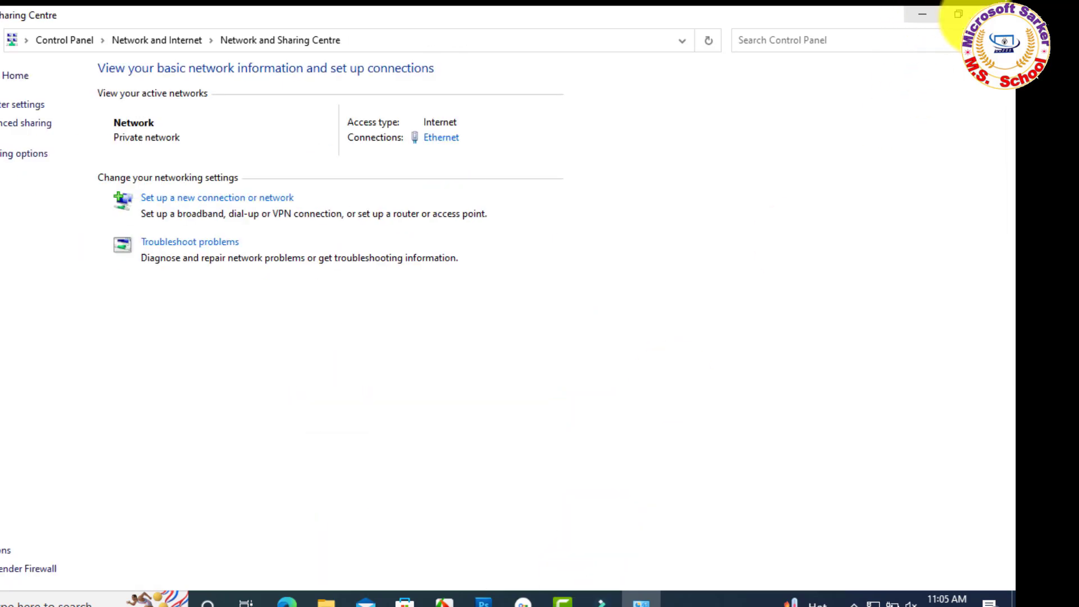
pyautogui.click(993, 14)
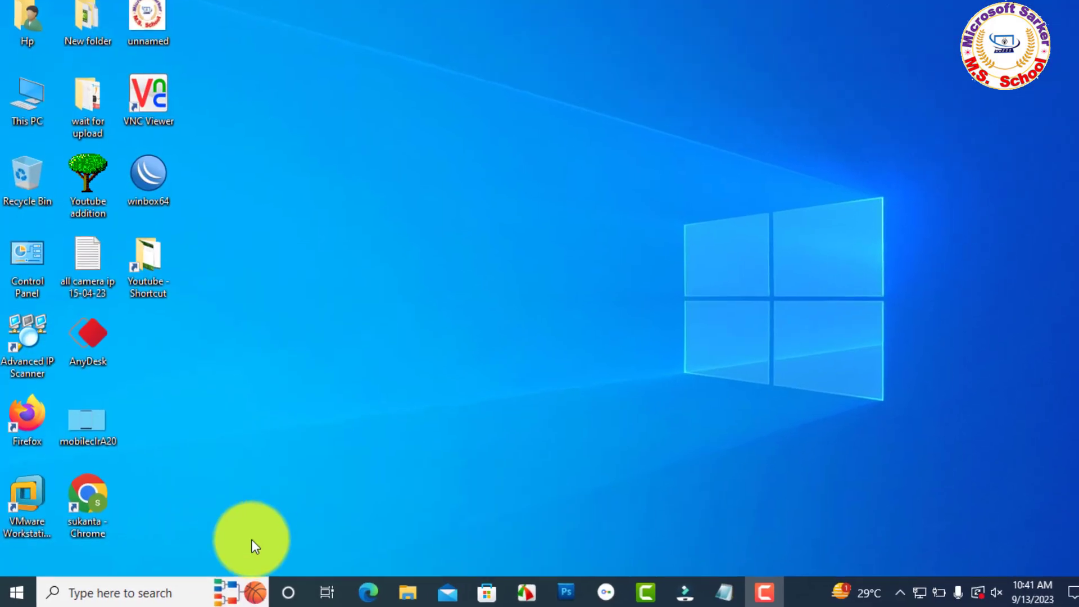
# Open Run from search and submit \\192.168.1.3 to browse the host's shares.
pyautogui.click(134, 585)
pyautogui.write('r')
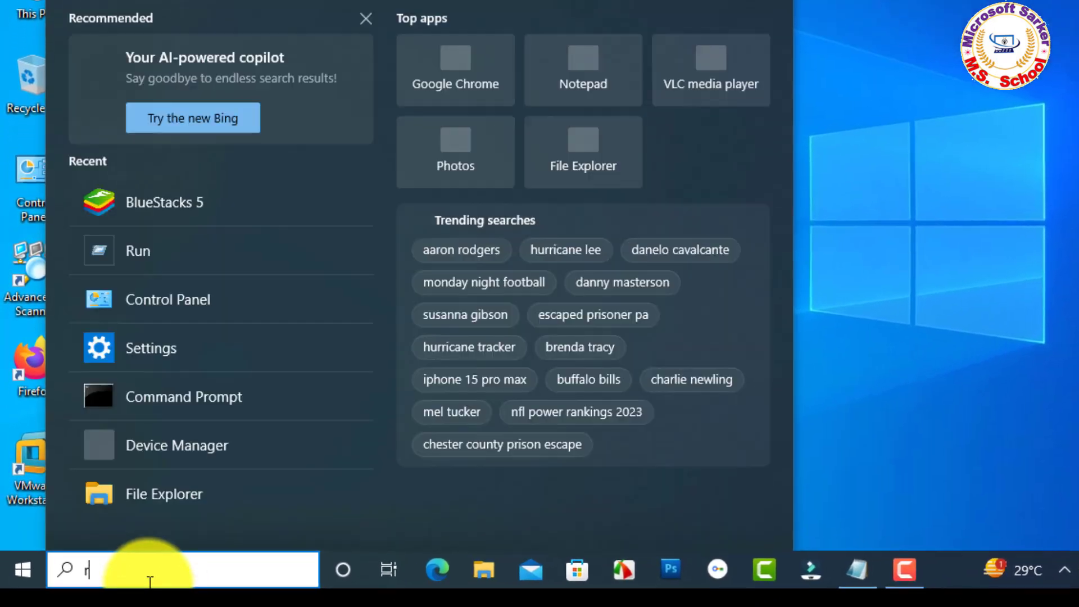
pyautogui.write('un')
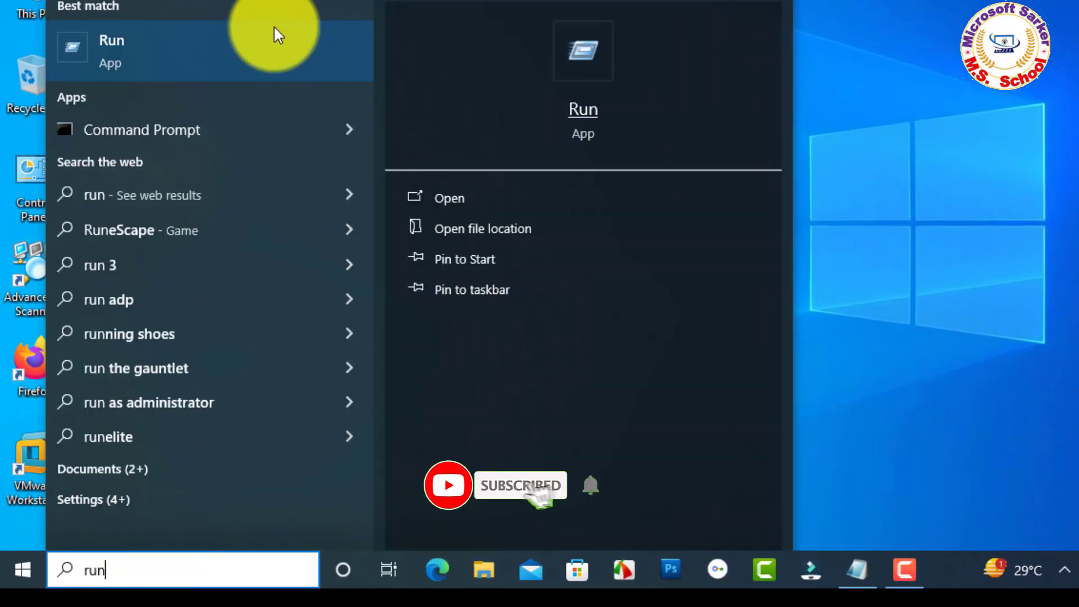
pyautogui.click(104, 53)
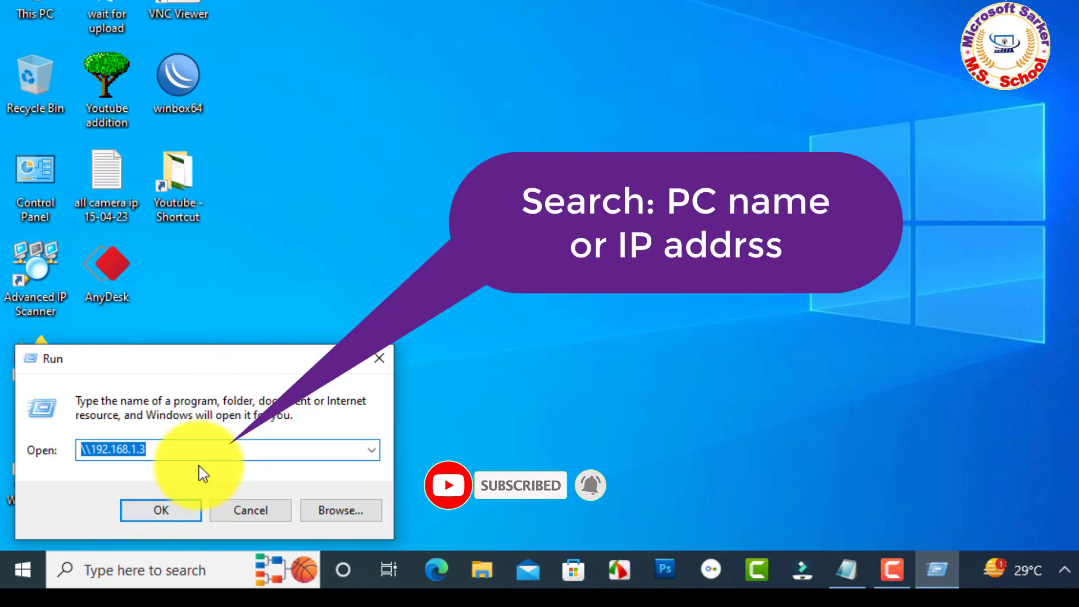
pyautogui.click(198, 449)
pyautogui.click(161, 510)
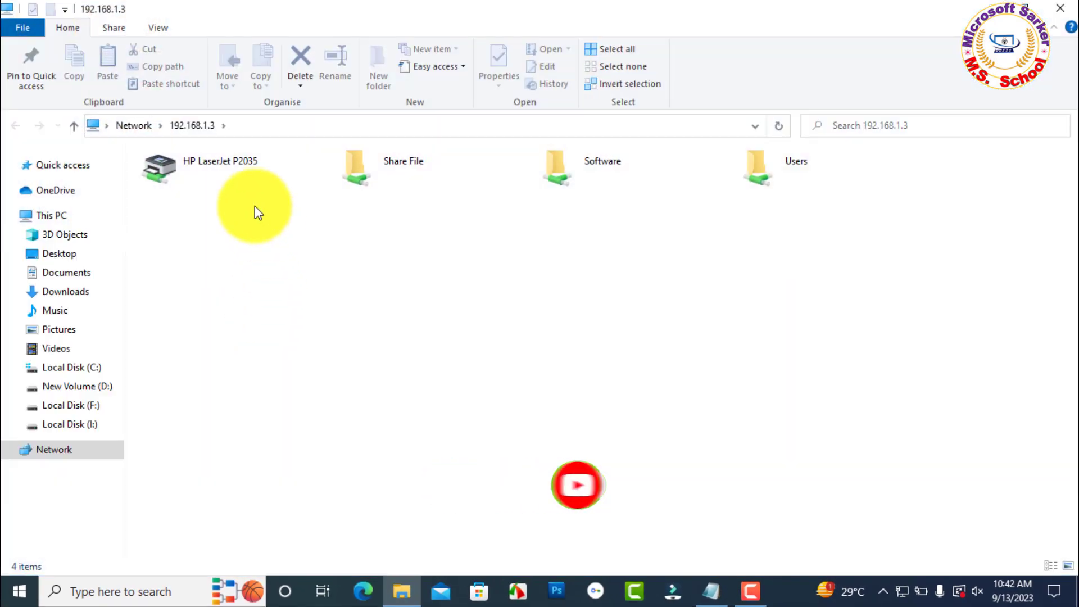
# Connect to the HP LaserJet P2035 shared on 192.168.1.3 to begin installing it.
pyautogui.rightClick(196, 163)
pyautogui.click(221, 187)
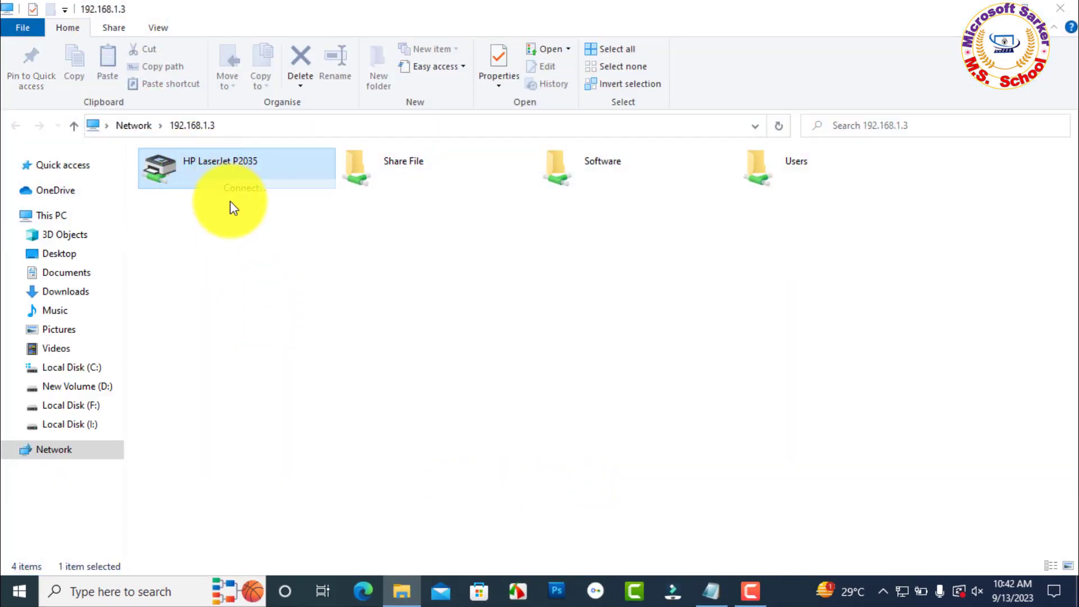